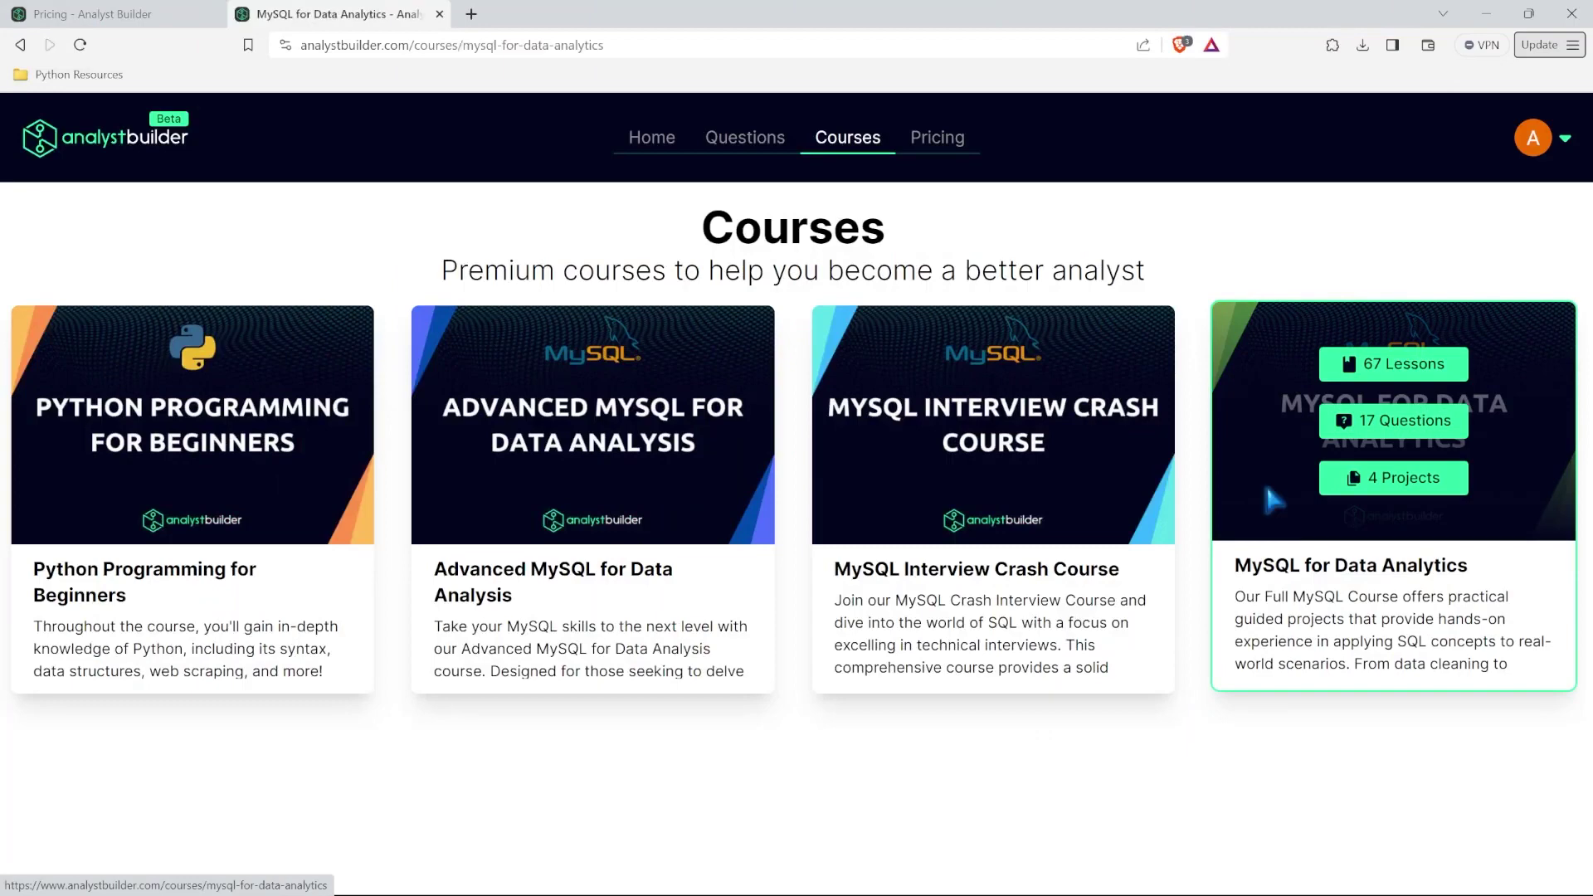
Step: Look through the MySQL for Data Analytics course outline and its Group By Basics lesson
scroll(952, 681, "down", 3)
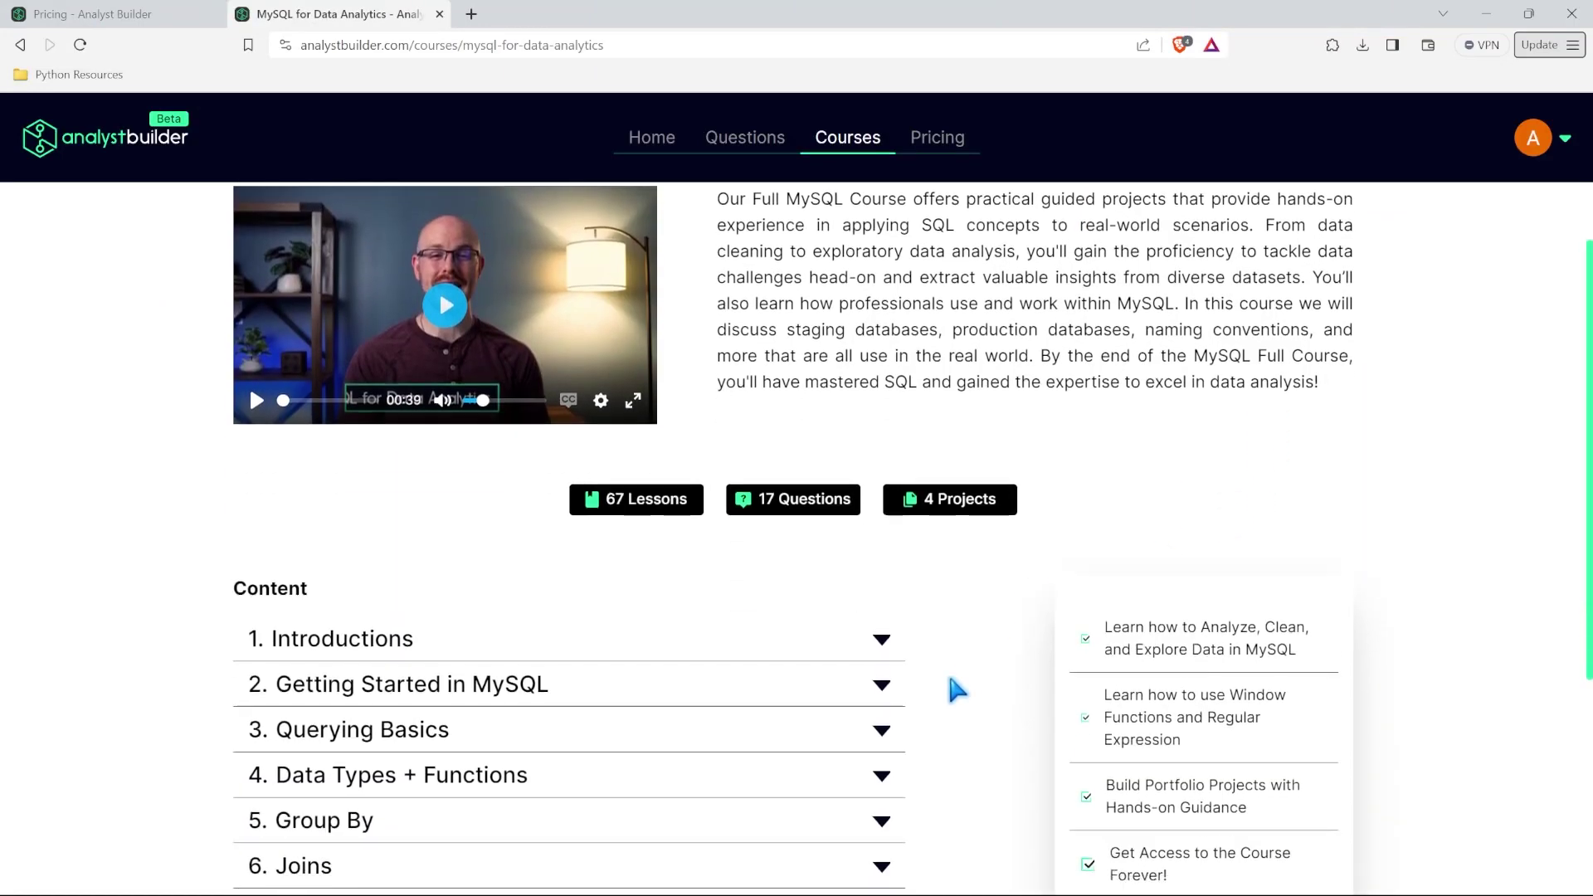
scroll(949, 679, "down", 2)
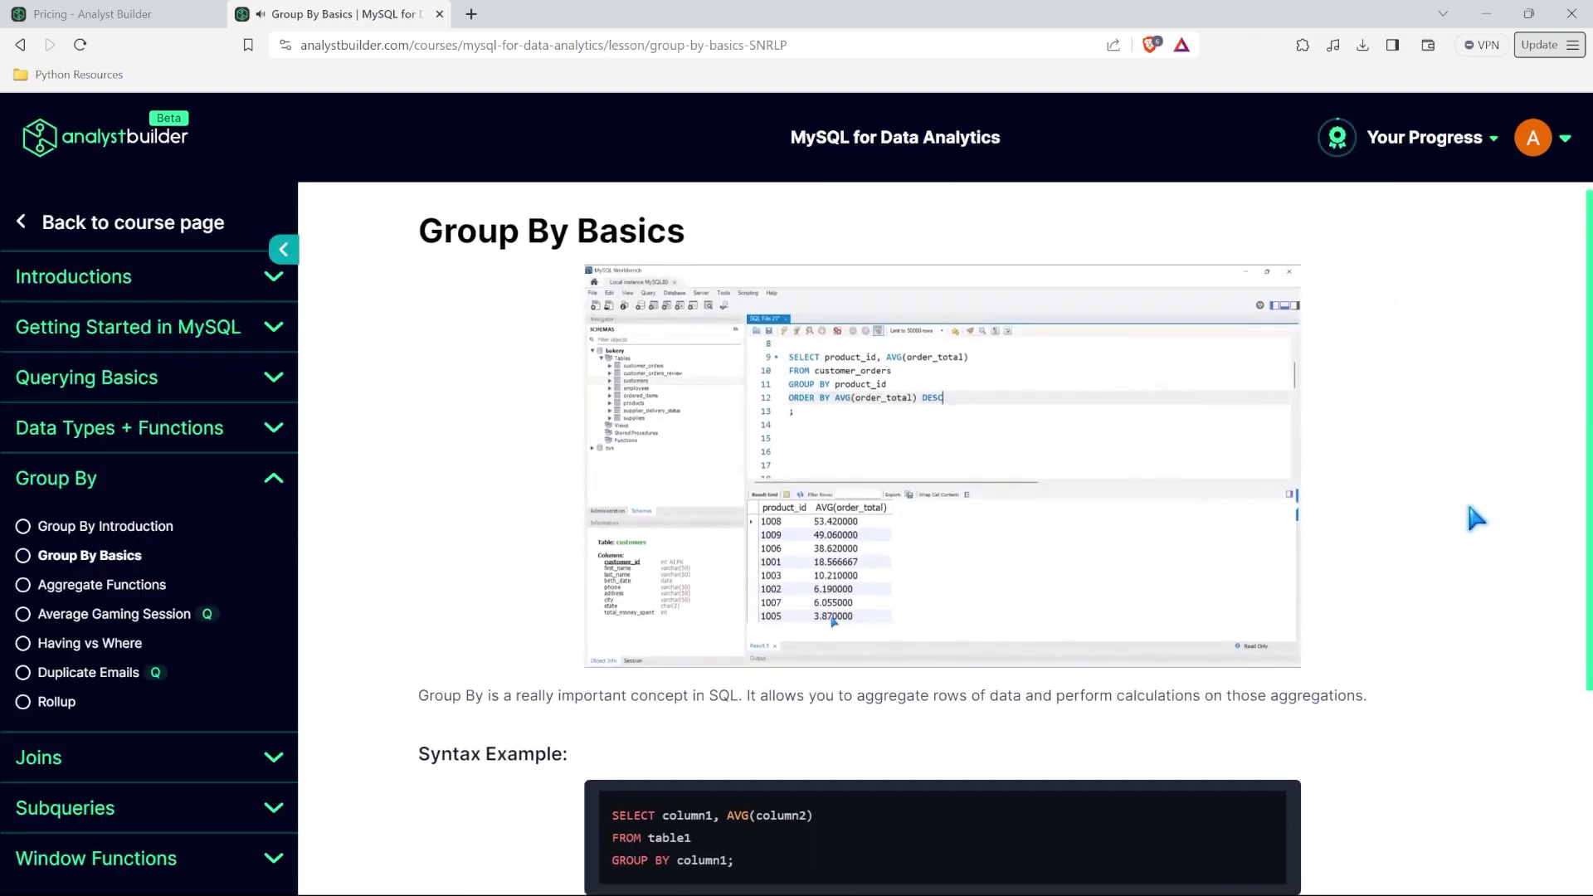
scroll(1476, 518, "down", 1)
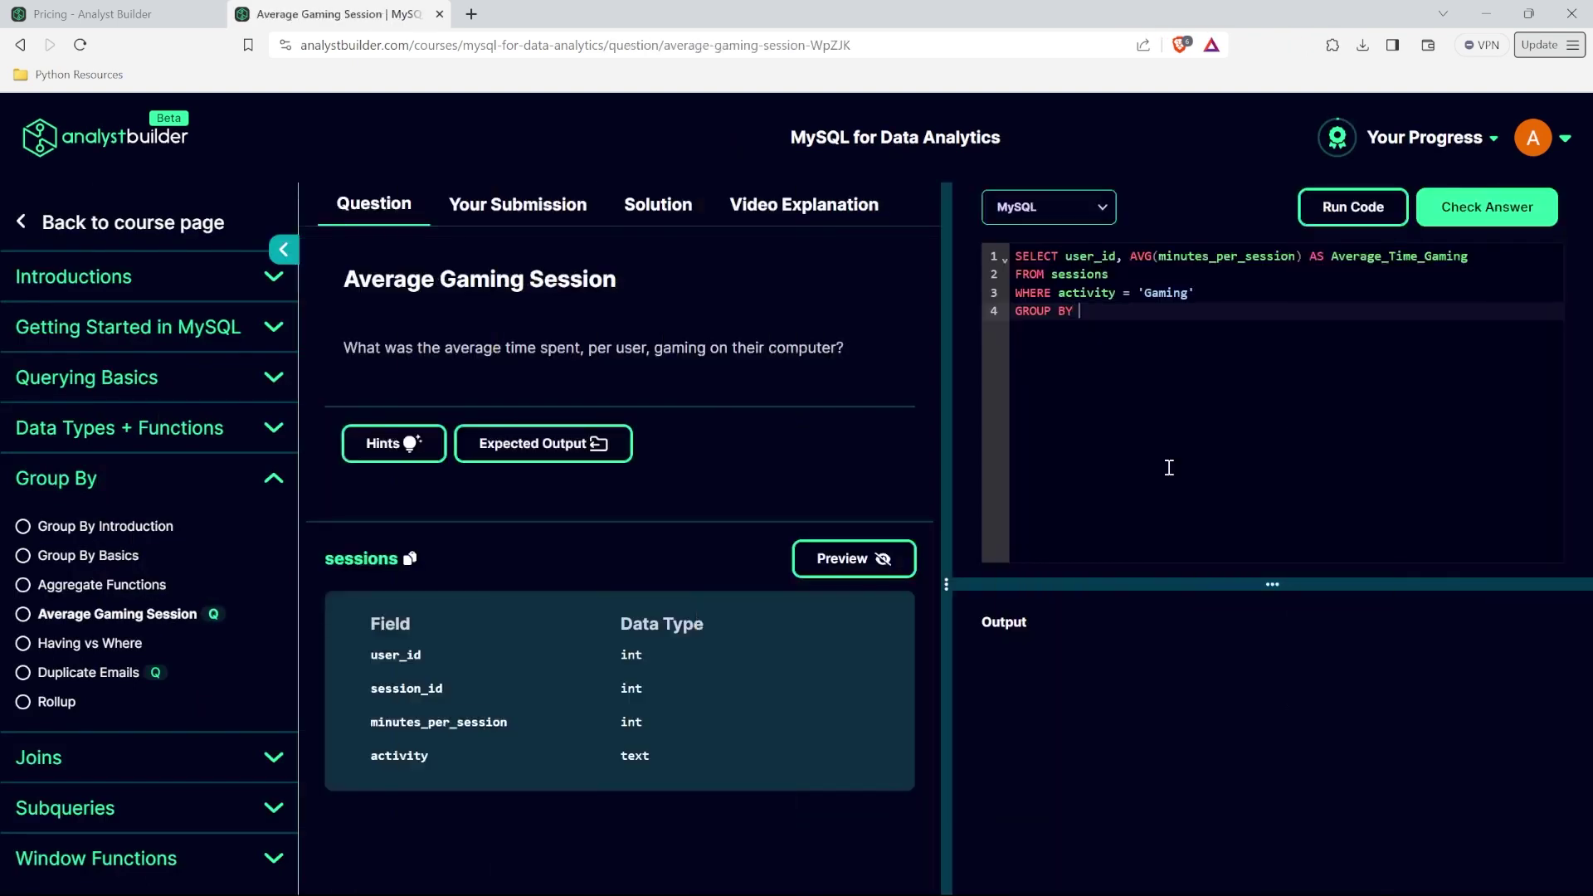
Step: Complete the Average Gaming Session query by grouping on user_id and check the answer
type("user_id")
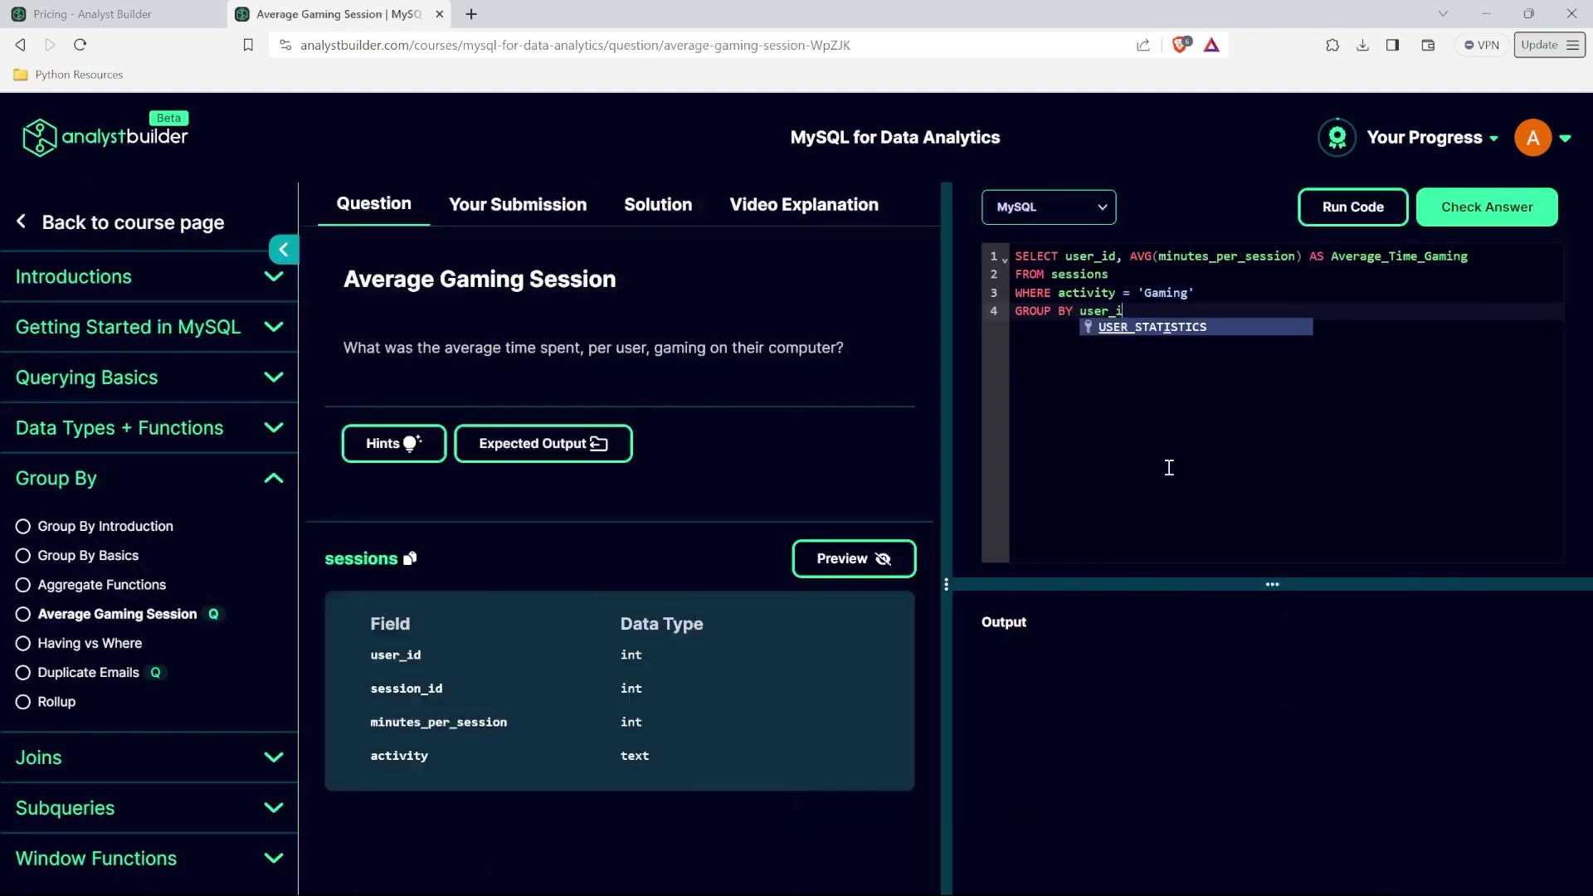
left_click(1474, 207)
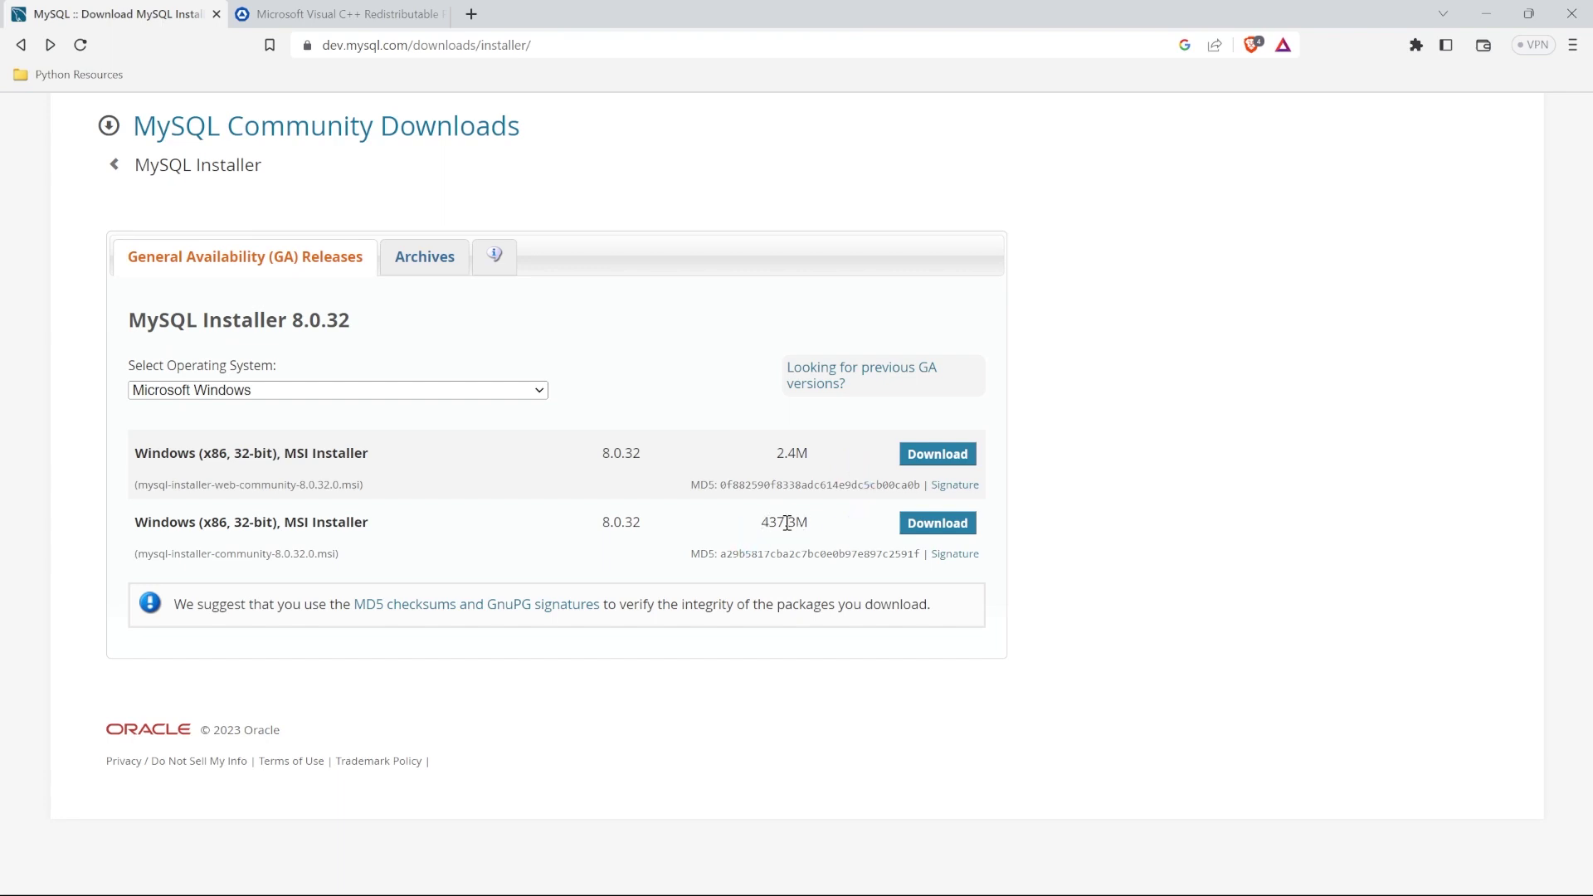
Step: Download the 437.3M MySQL Installer 8.0.32 MSI without logging in, saving it to the Desktop as mysql-installer-community-8.0.32.0
left_click(941, 528)
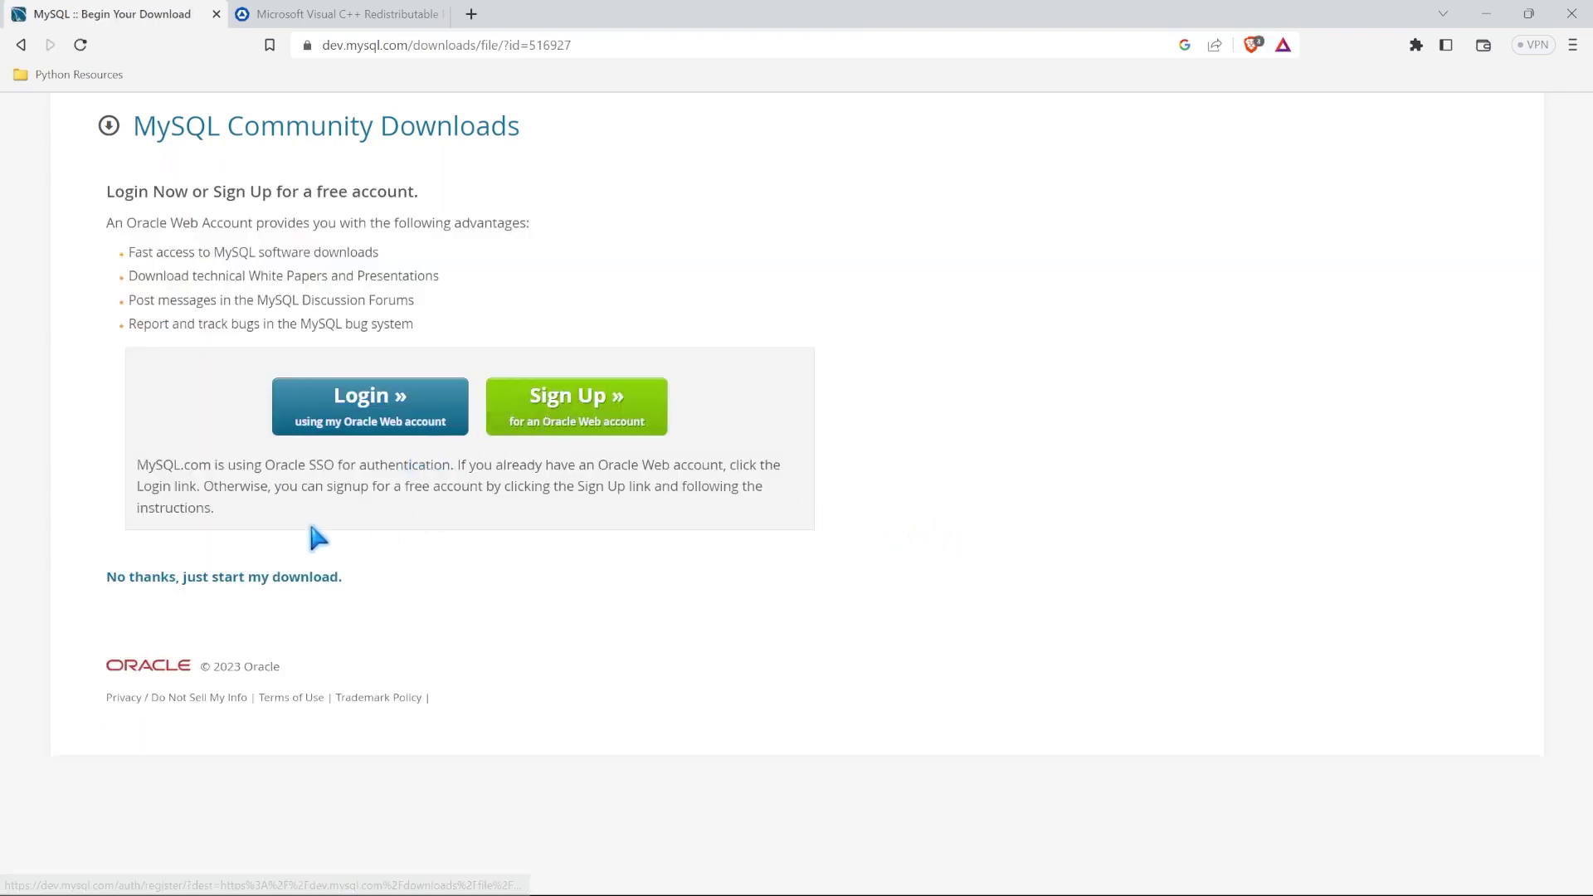
left_click(216, 581)
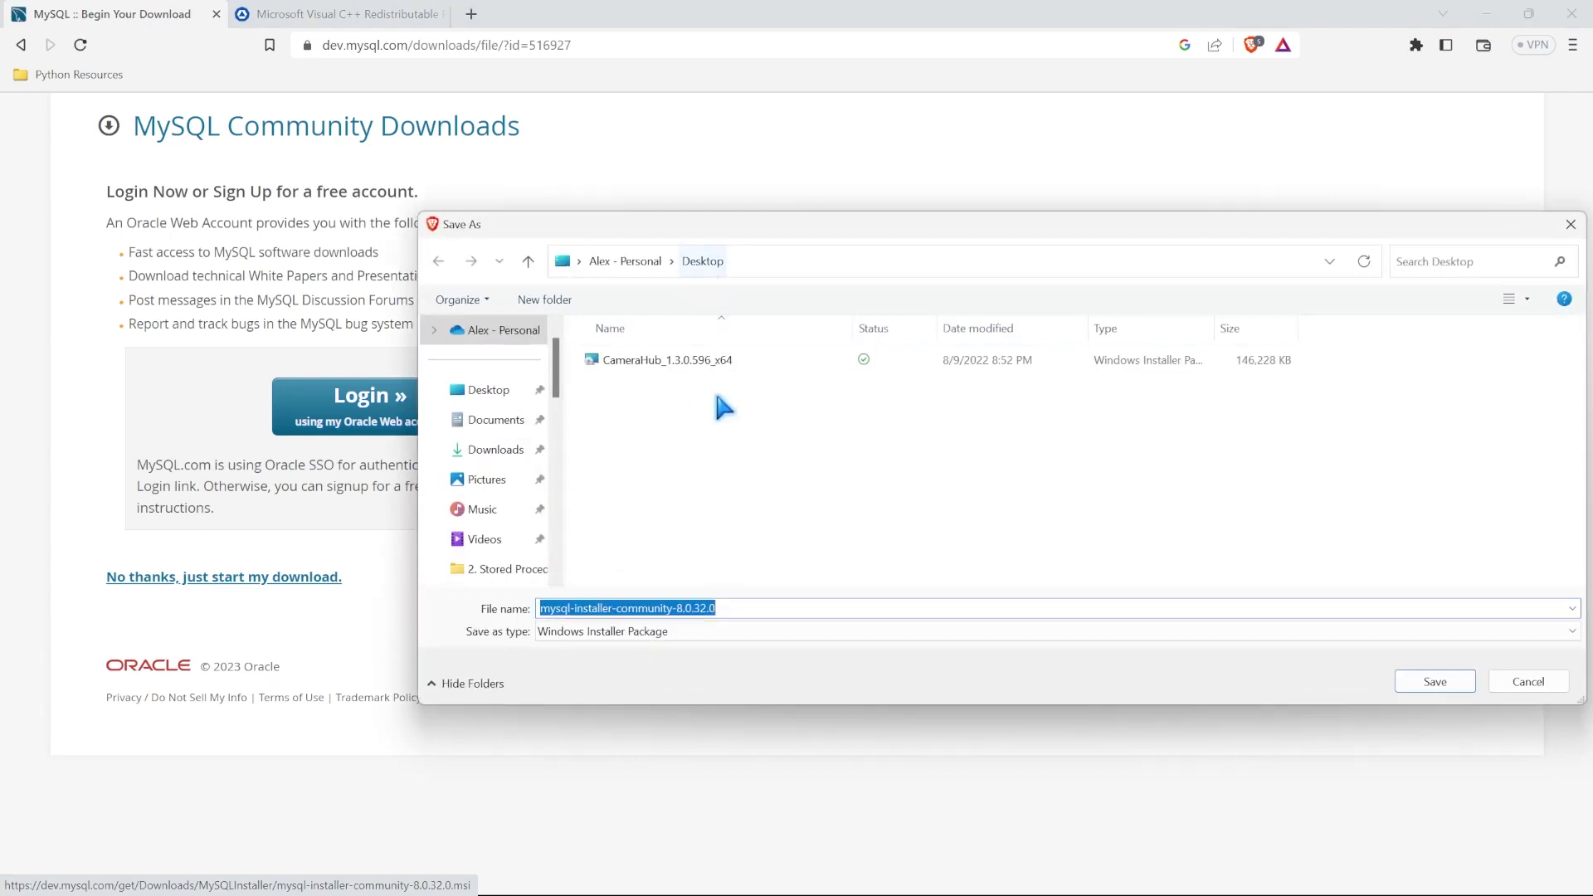
left_click(1442, 681)
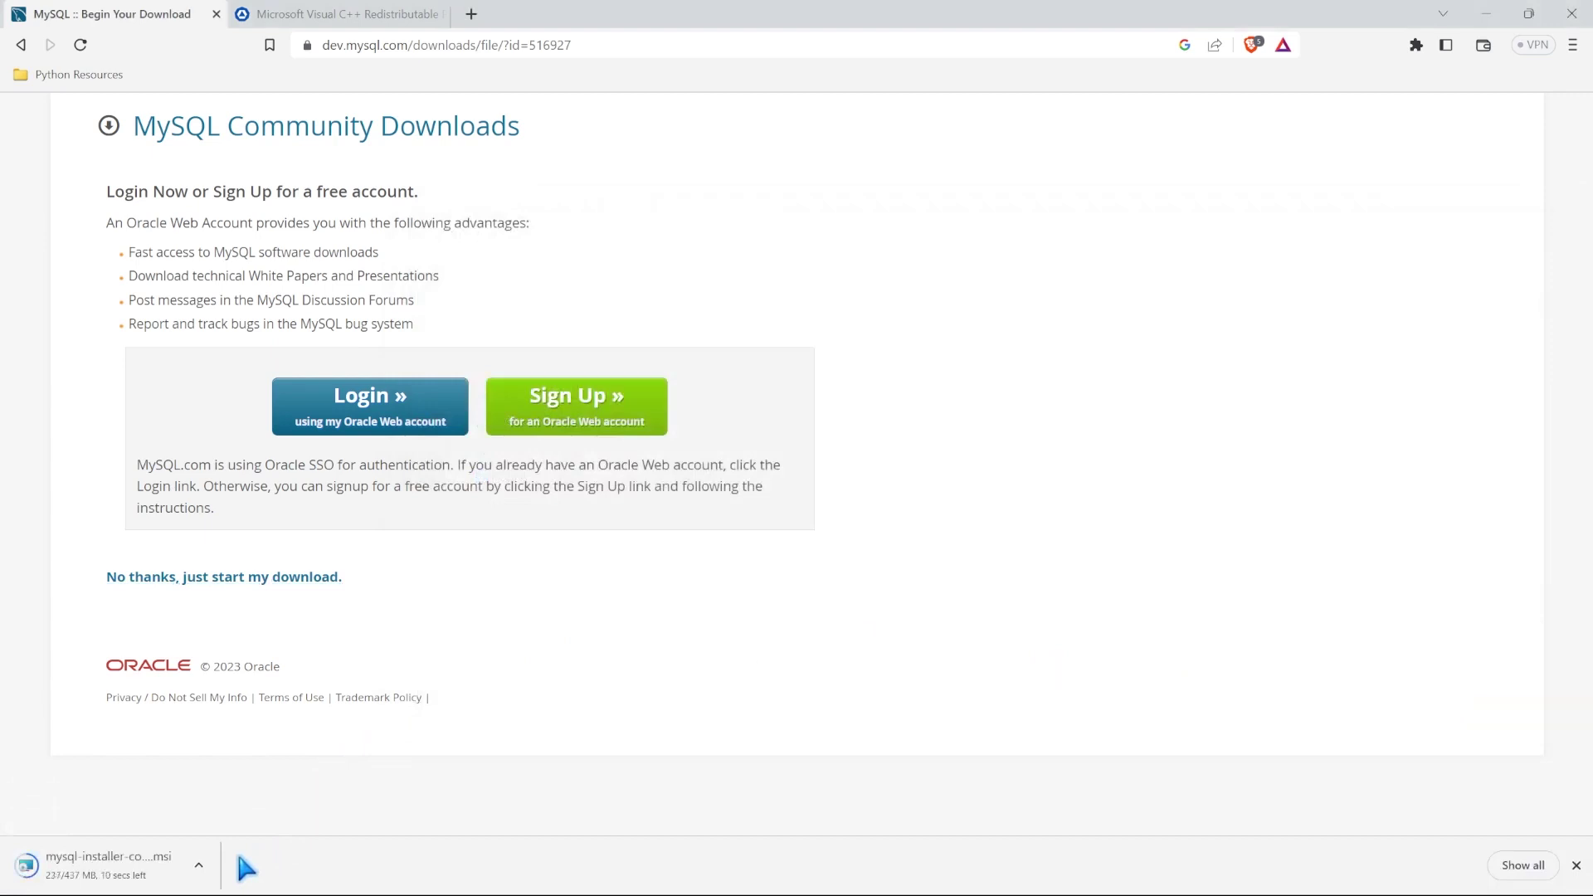
Step: Launch the downloaded installer with the Developer Default setup type and accept the existing MySQL Server paths despite the conflict
left_click(108, 866)
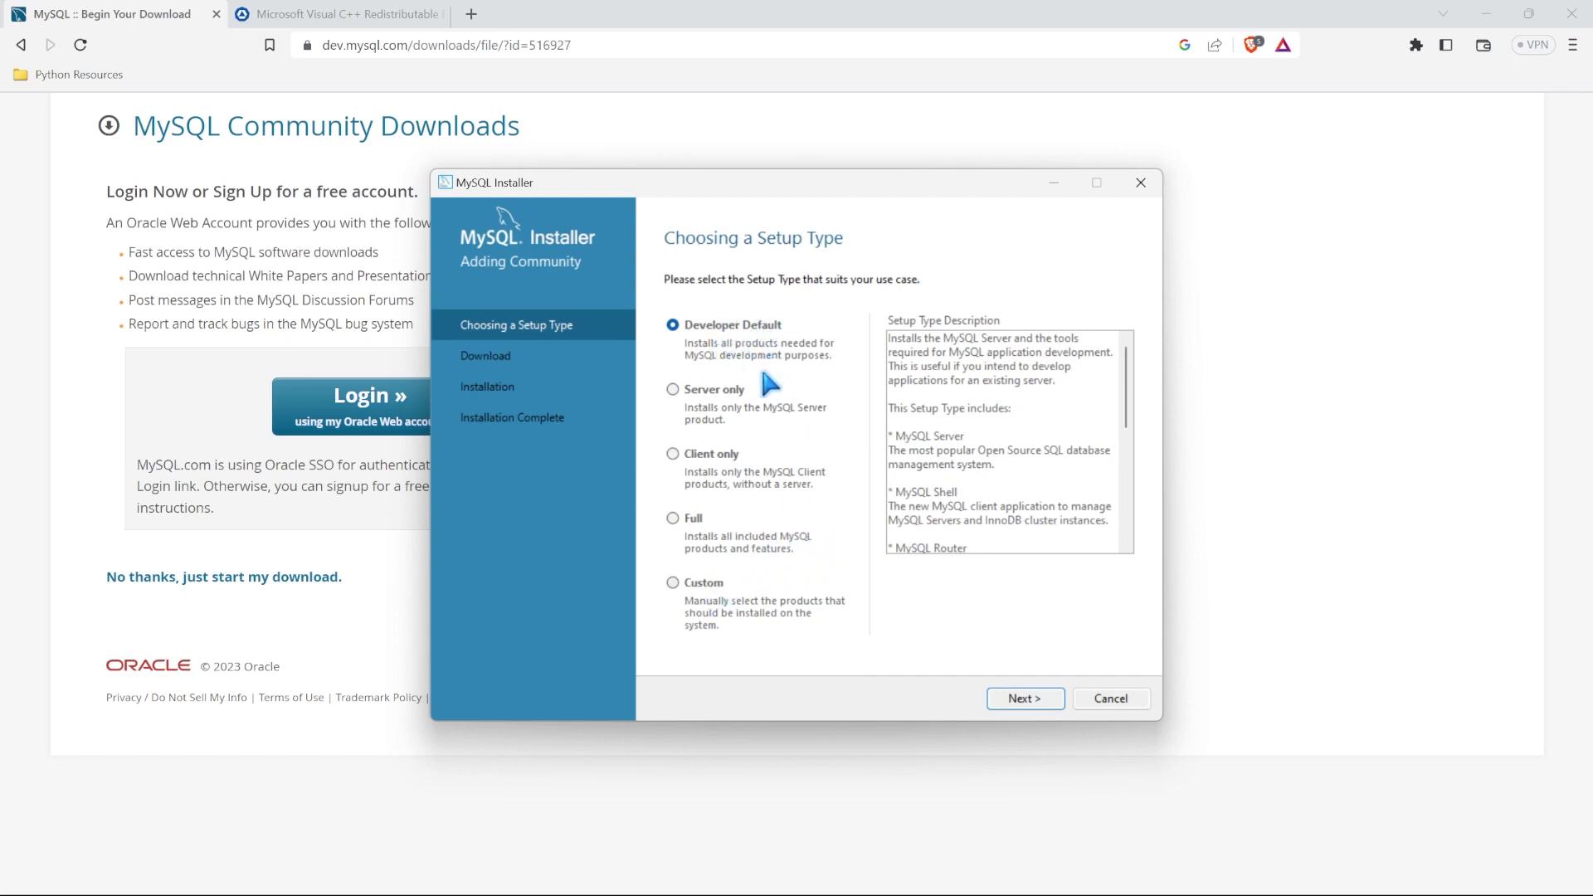
left_click(1041, 701)
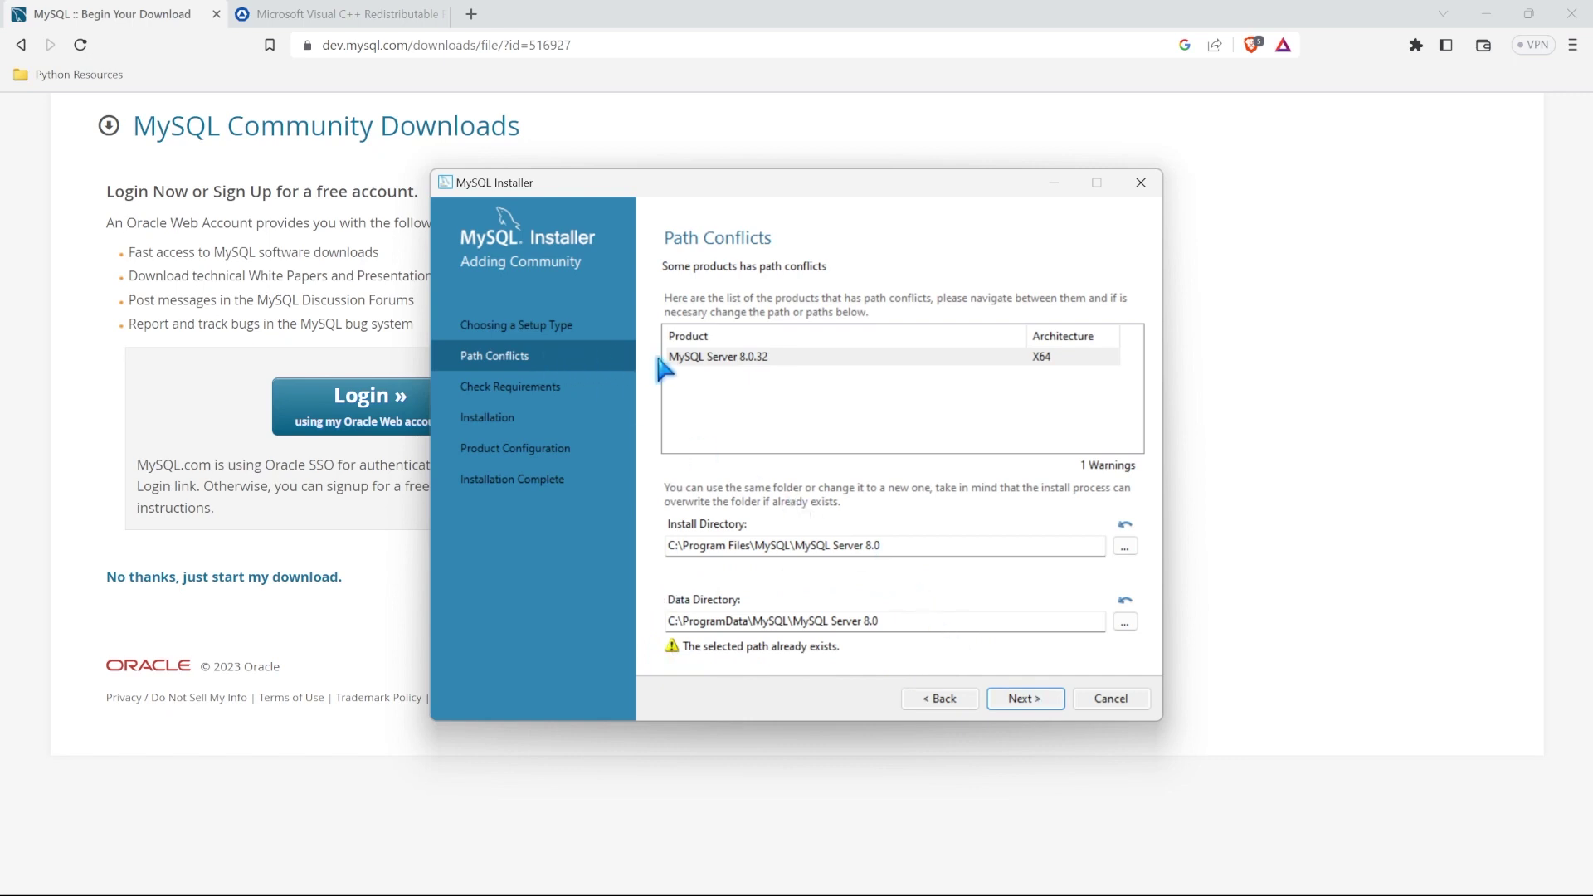
left_click(1034, 697)
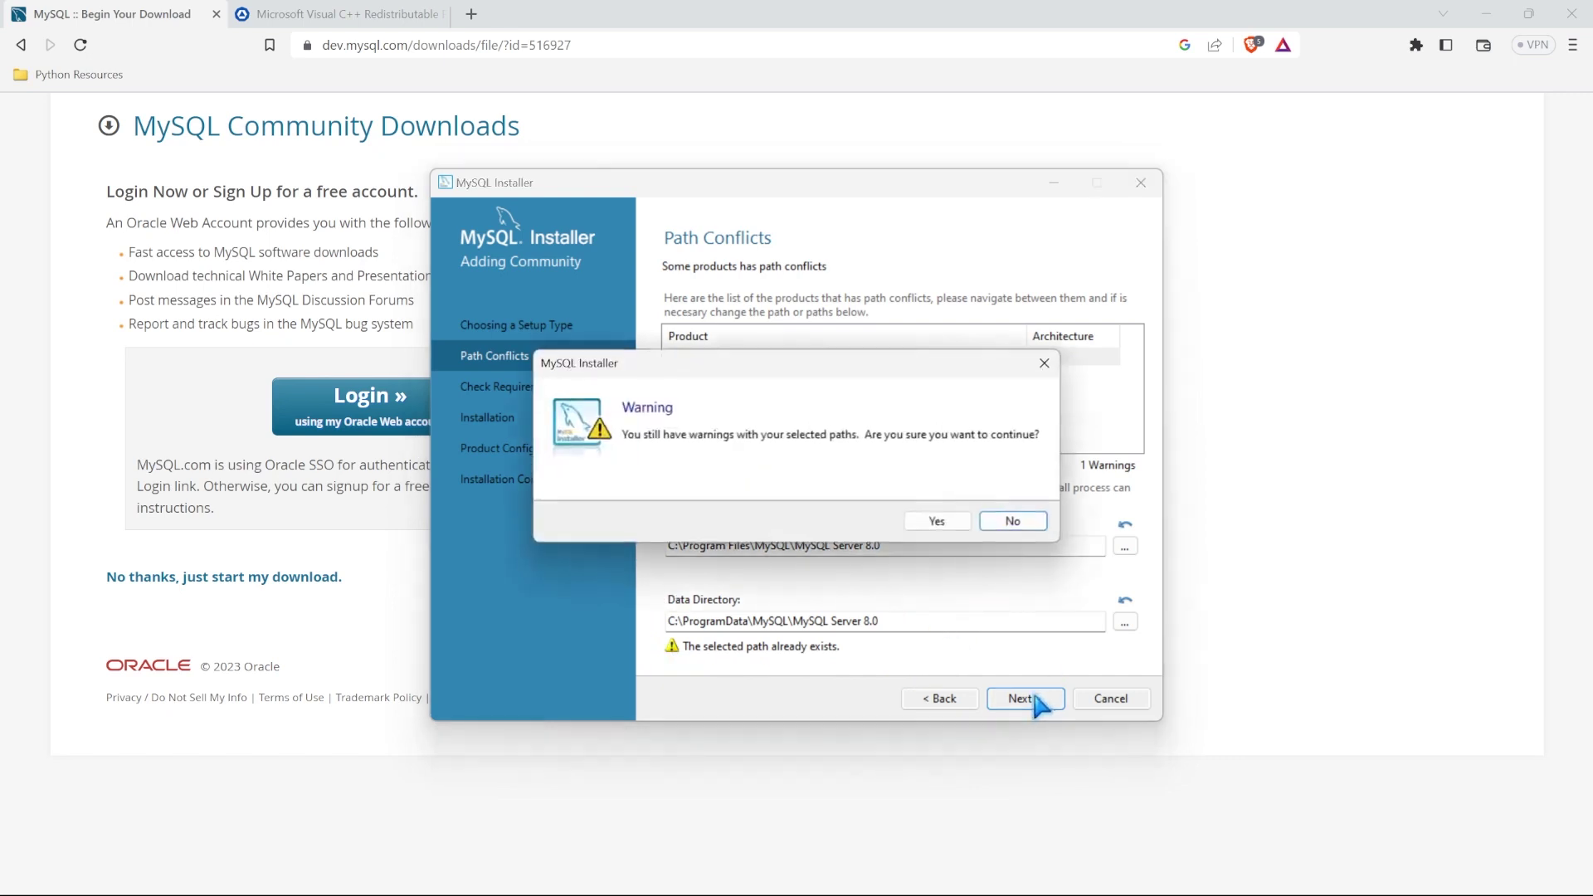
left_click(956, 519)
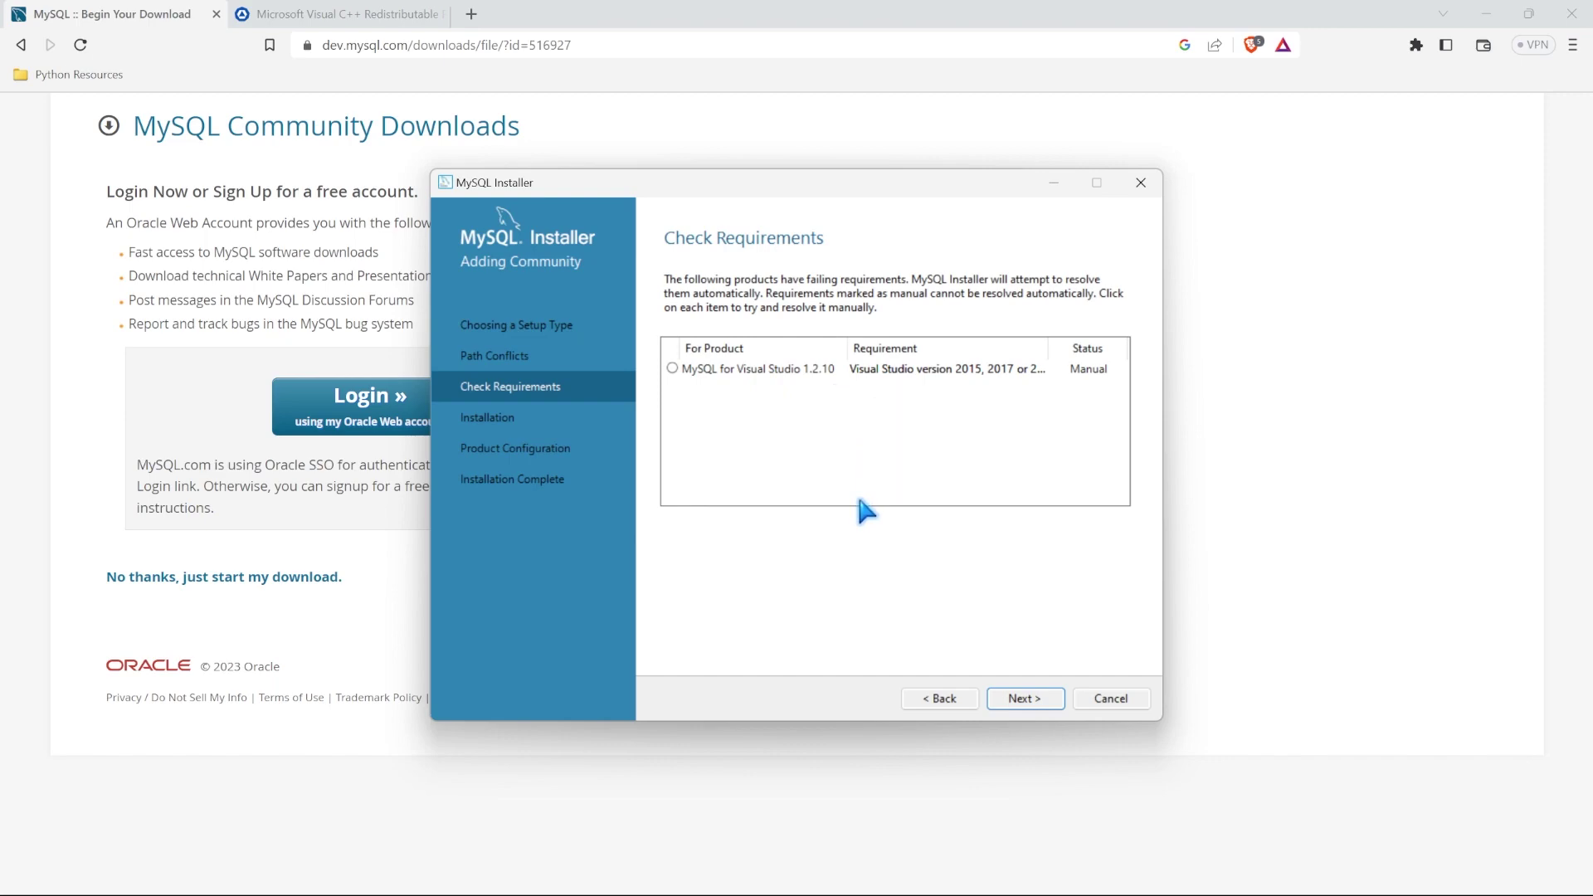
Step: Open the Visual C++ Redistributable download page, and install the MySQL products while skipping the unmet Visual Studio requirement
left_click(372, 16)
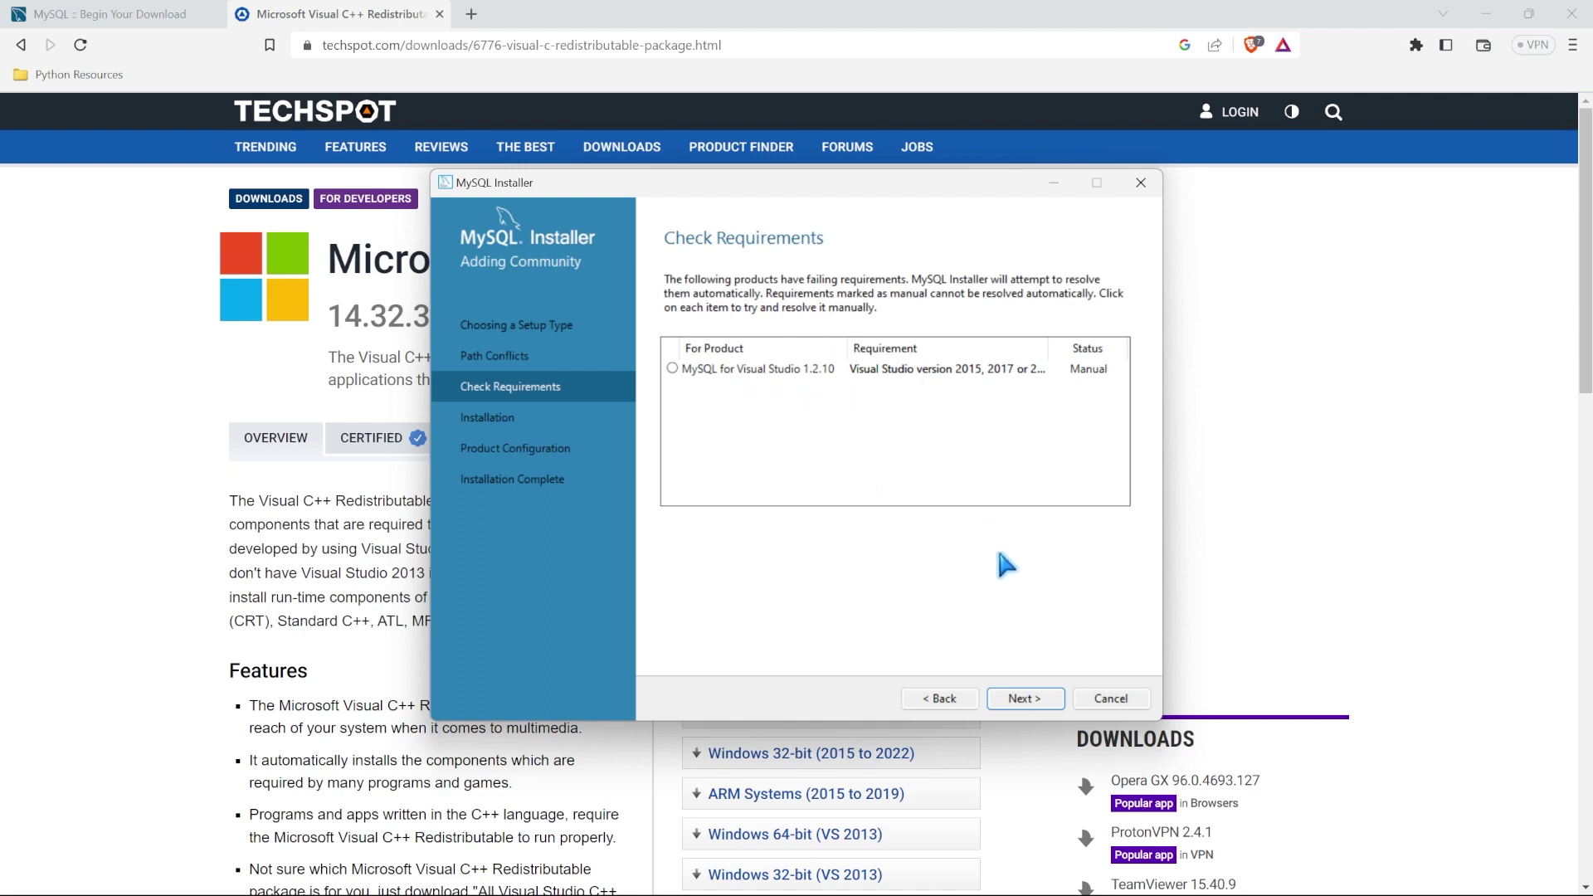
left_click(1043, 697)
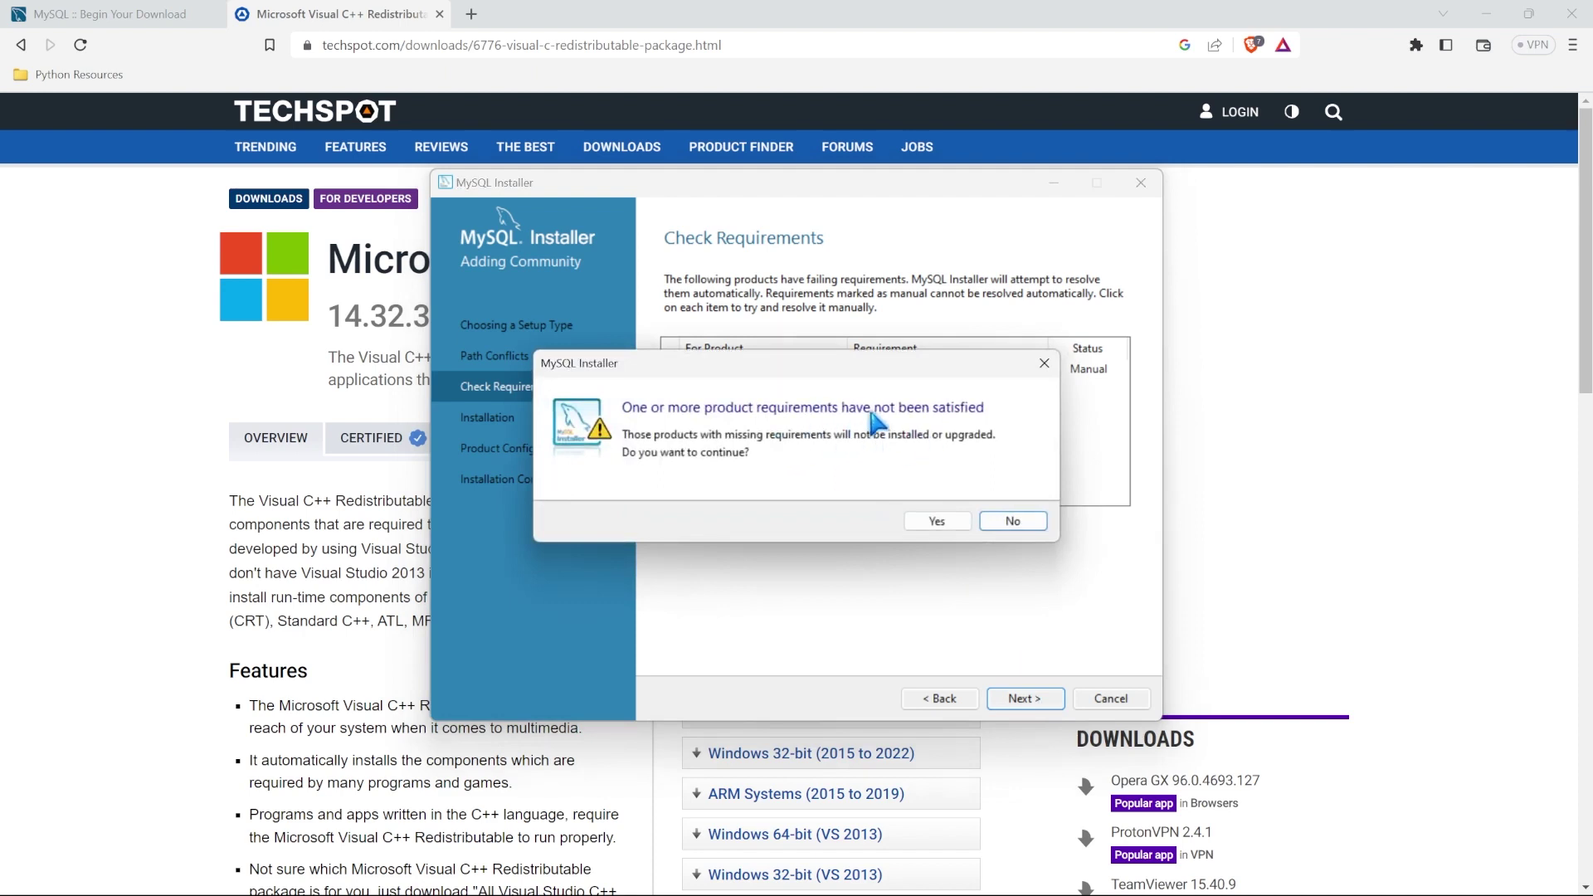
left_click(951, 515)
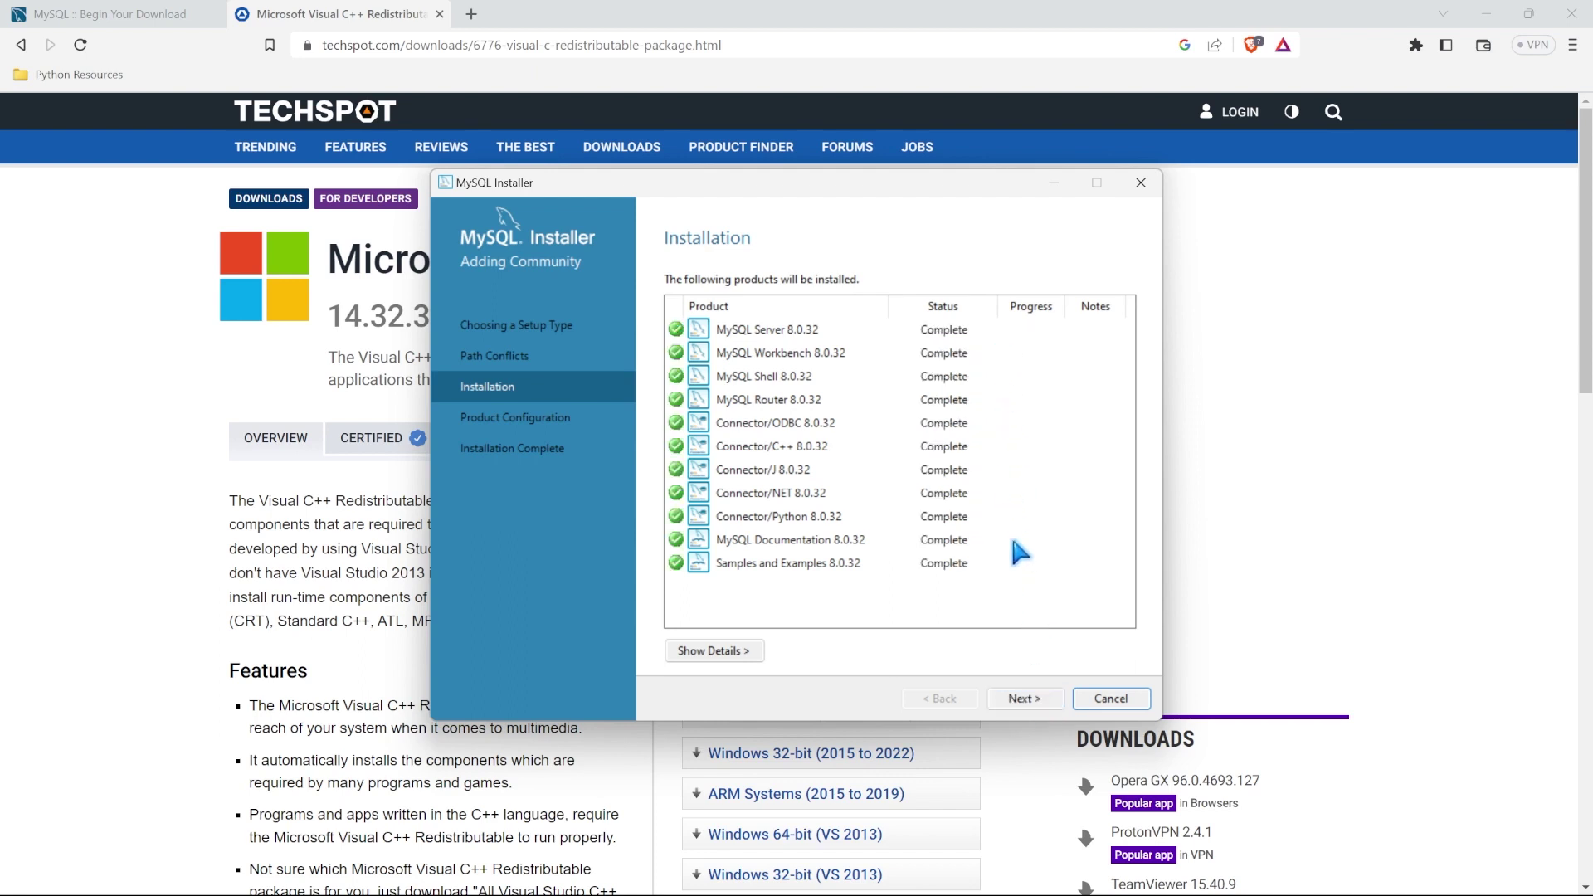
left_click(1052, 698)
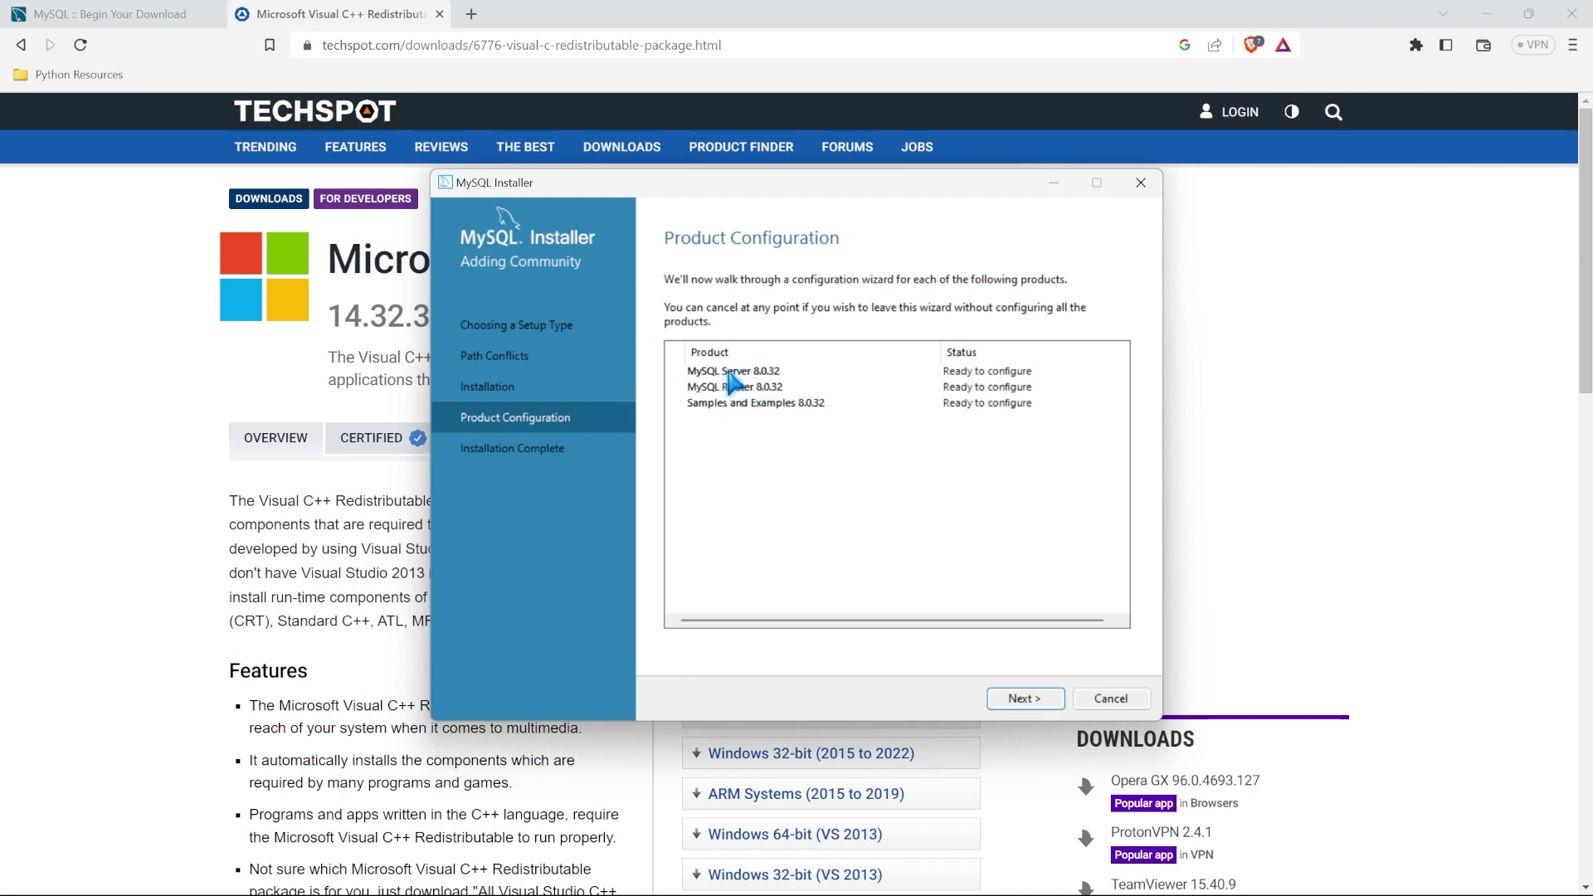
Step: Configure MySQL Server as a Development Computer using TCP/IP port 3306 and strong password encryption for authentication
left_click(1045, 697)
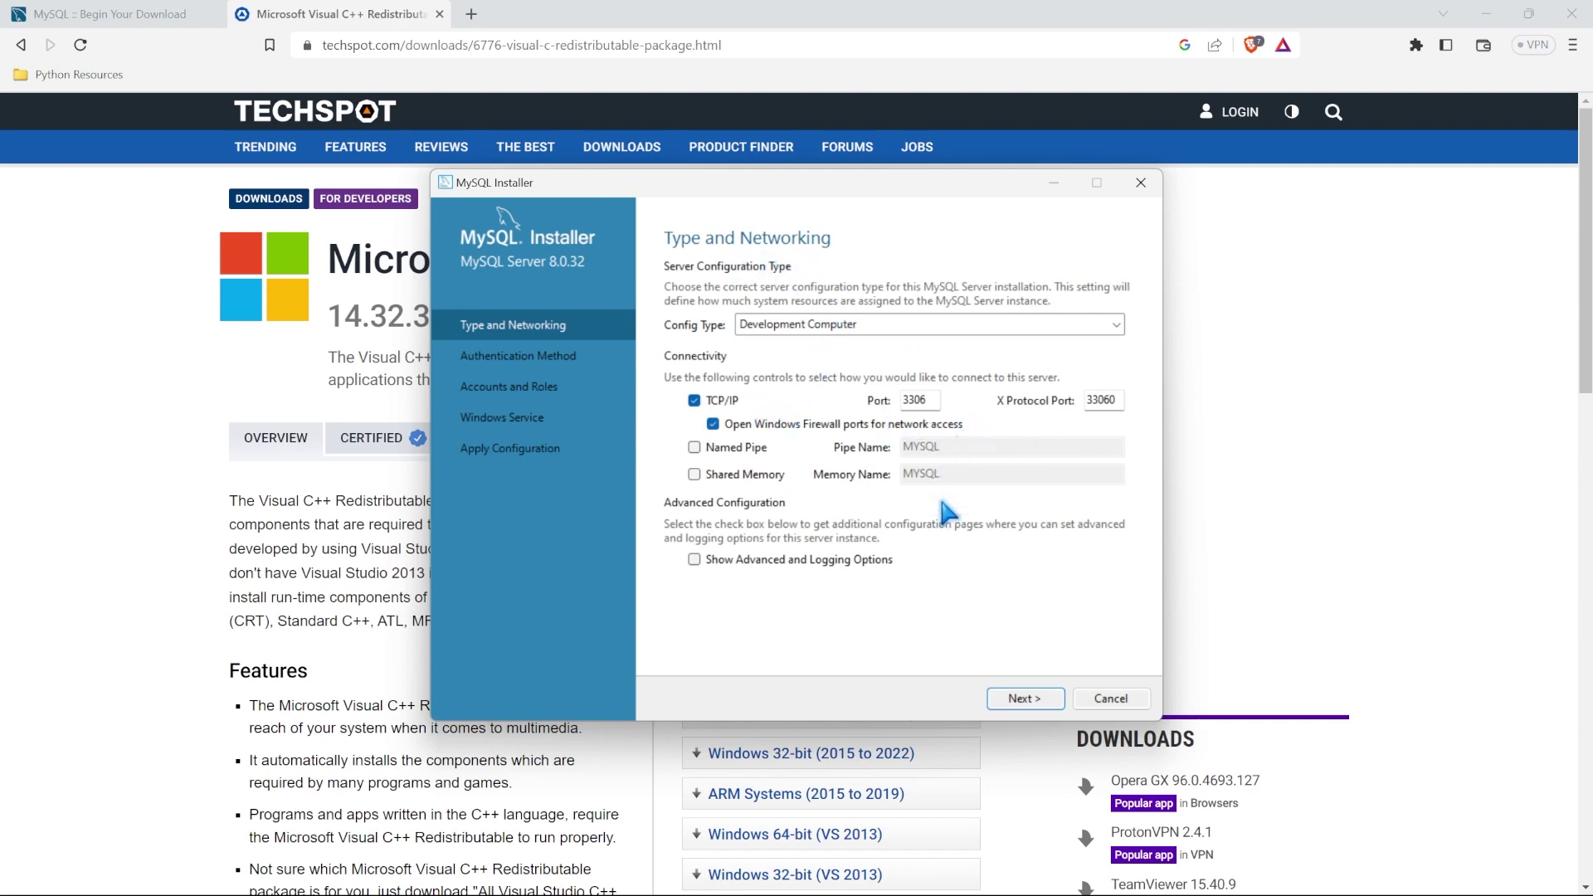
left_click(1043, 701)
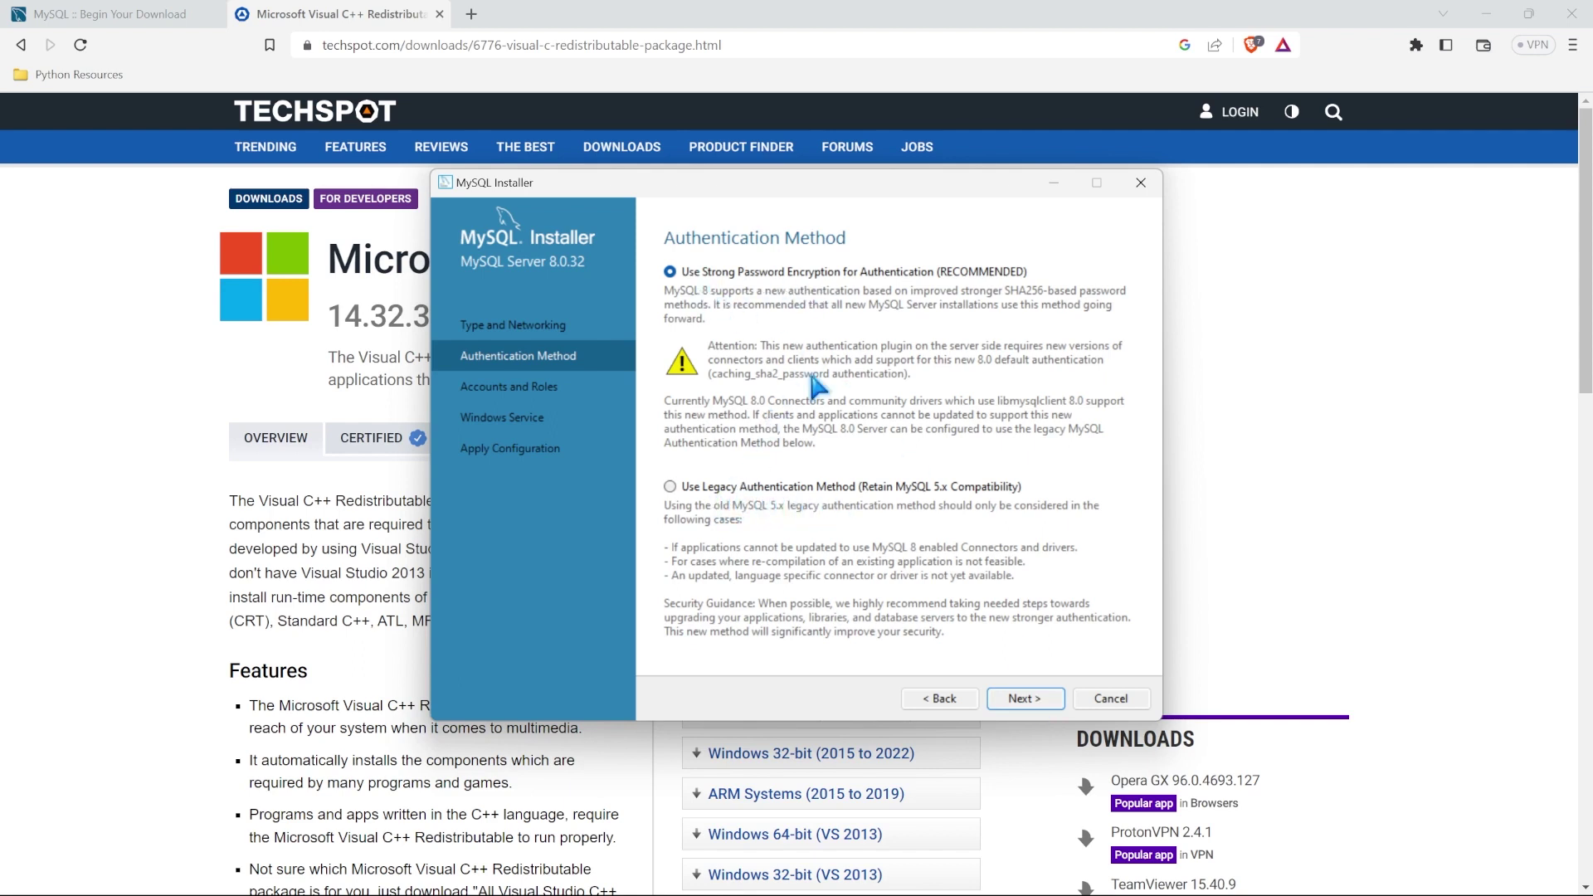
left_click(1036, 694)
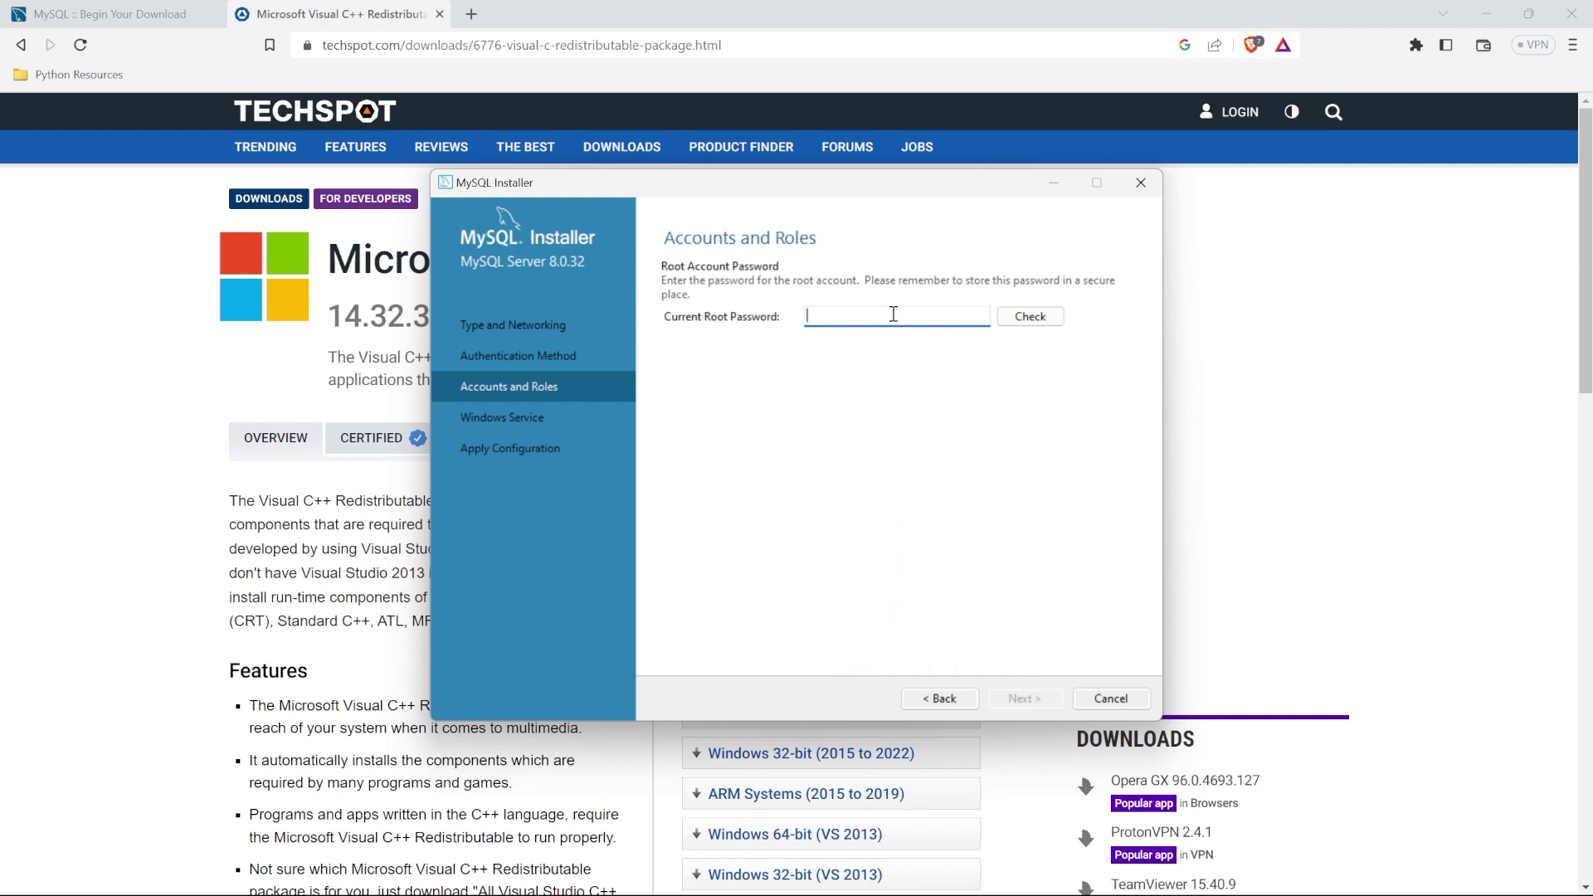
Step: Enter the current root account password for MySQL Server, check it, and accept the account settings
type("••••••••••")
left_click(1035, 318)
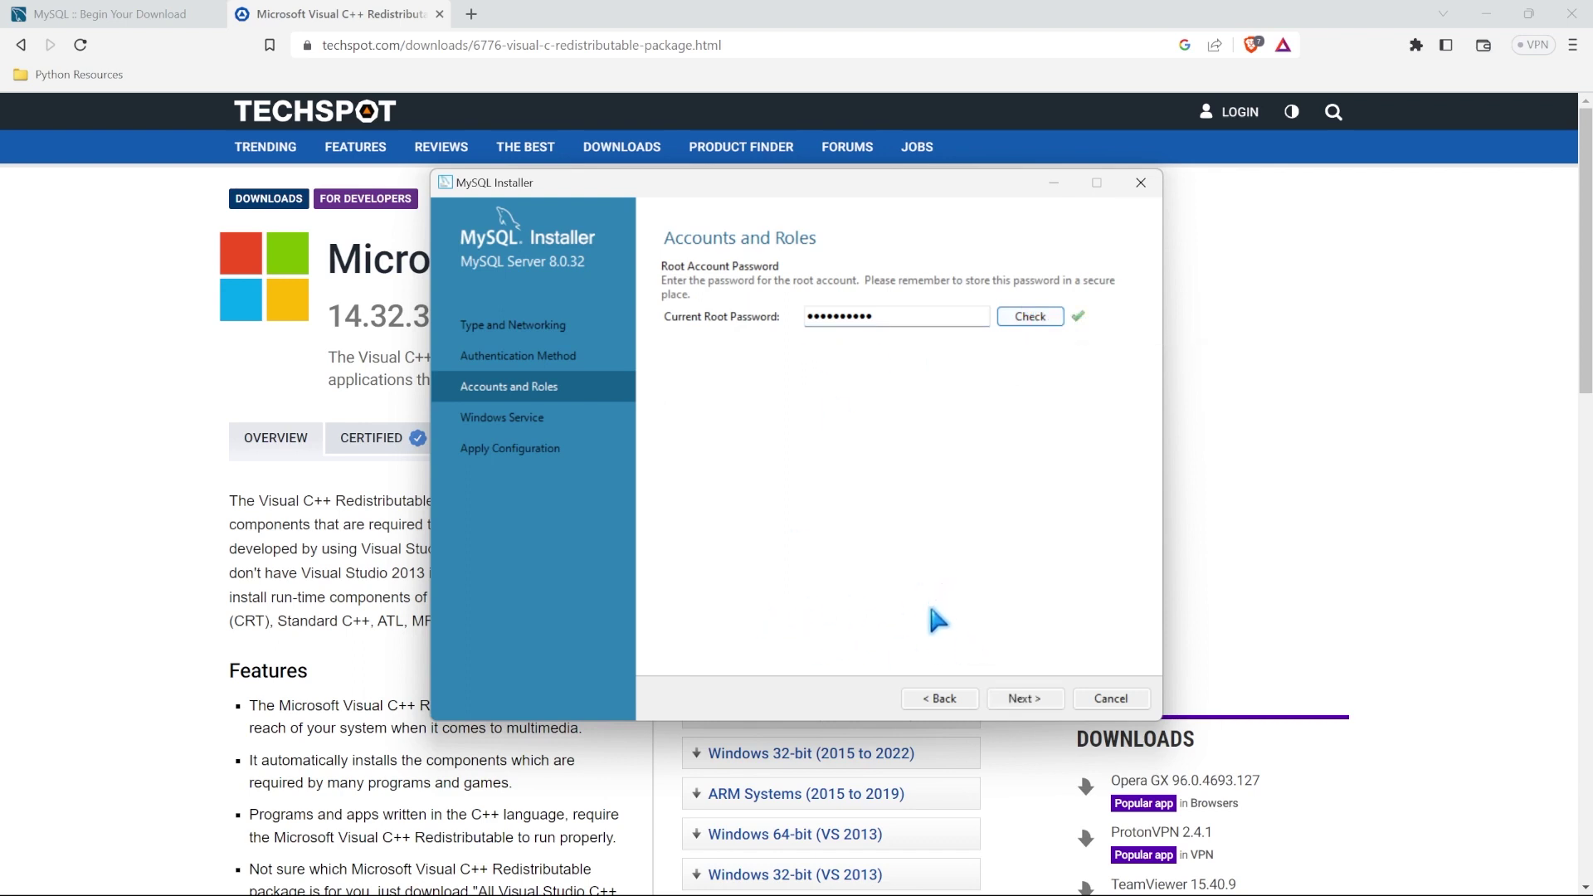
left_click(1036, 698)
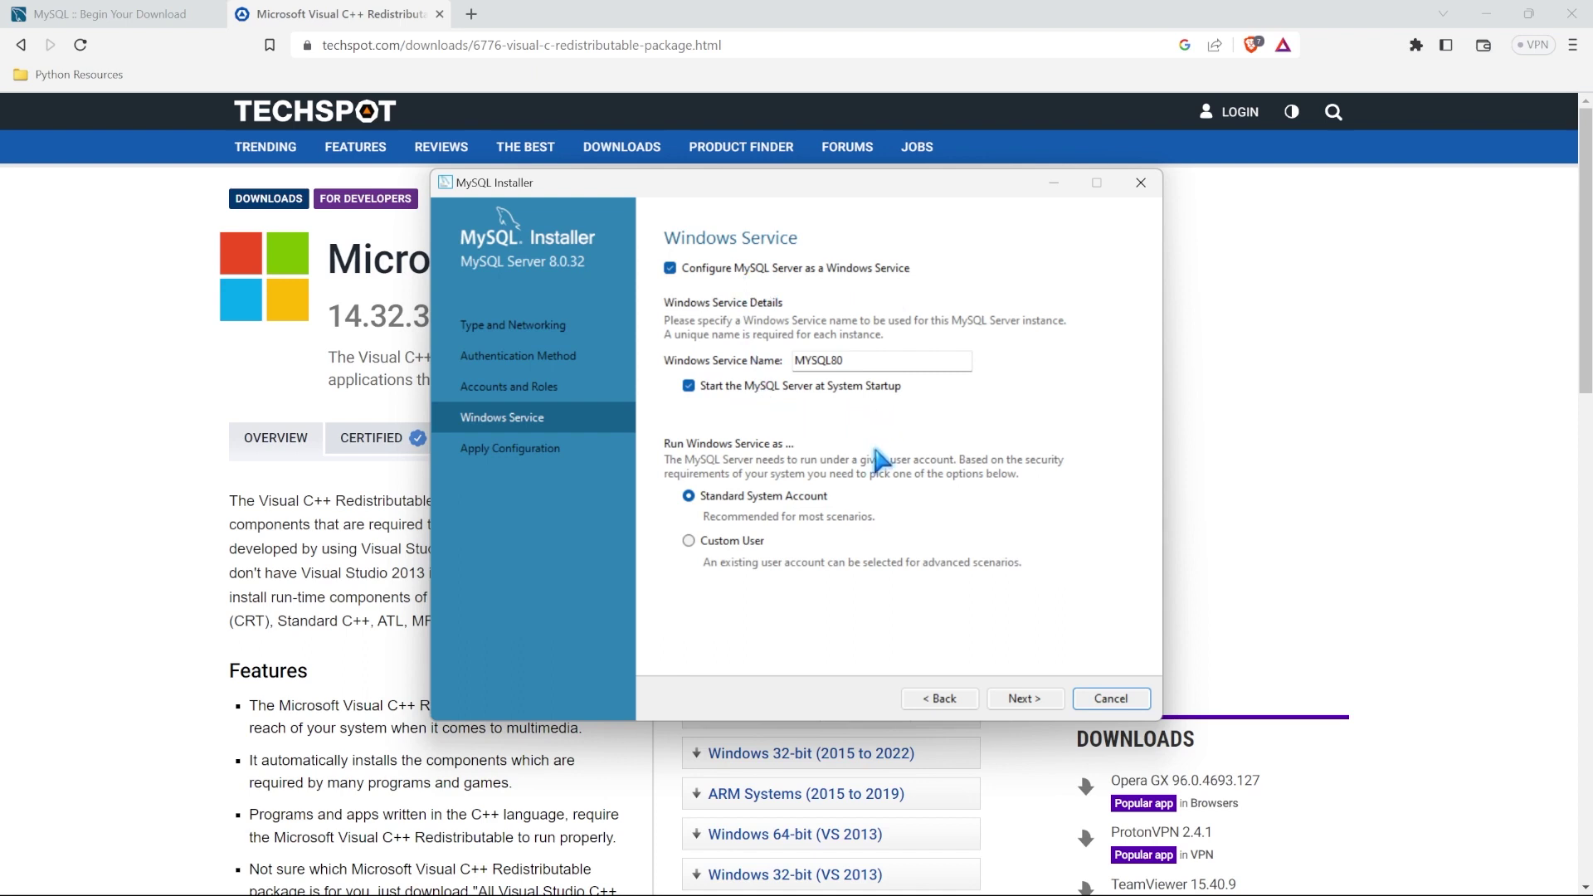
Step: Set MySQL Server to run as the Windows service MYSQL80 under the Standard System Account and apply the server configuration
left_click(1026, 699)
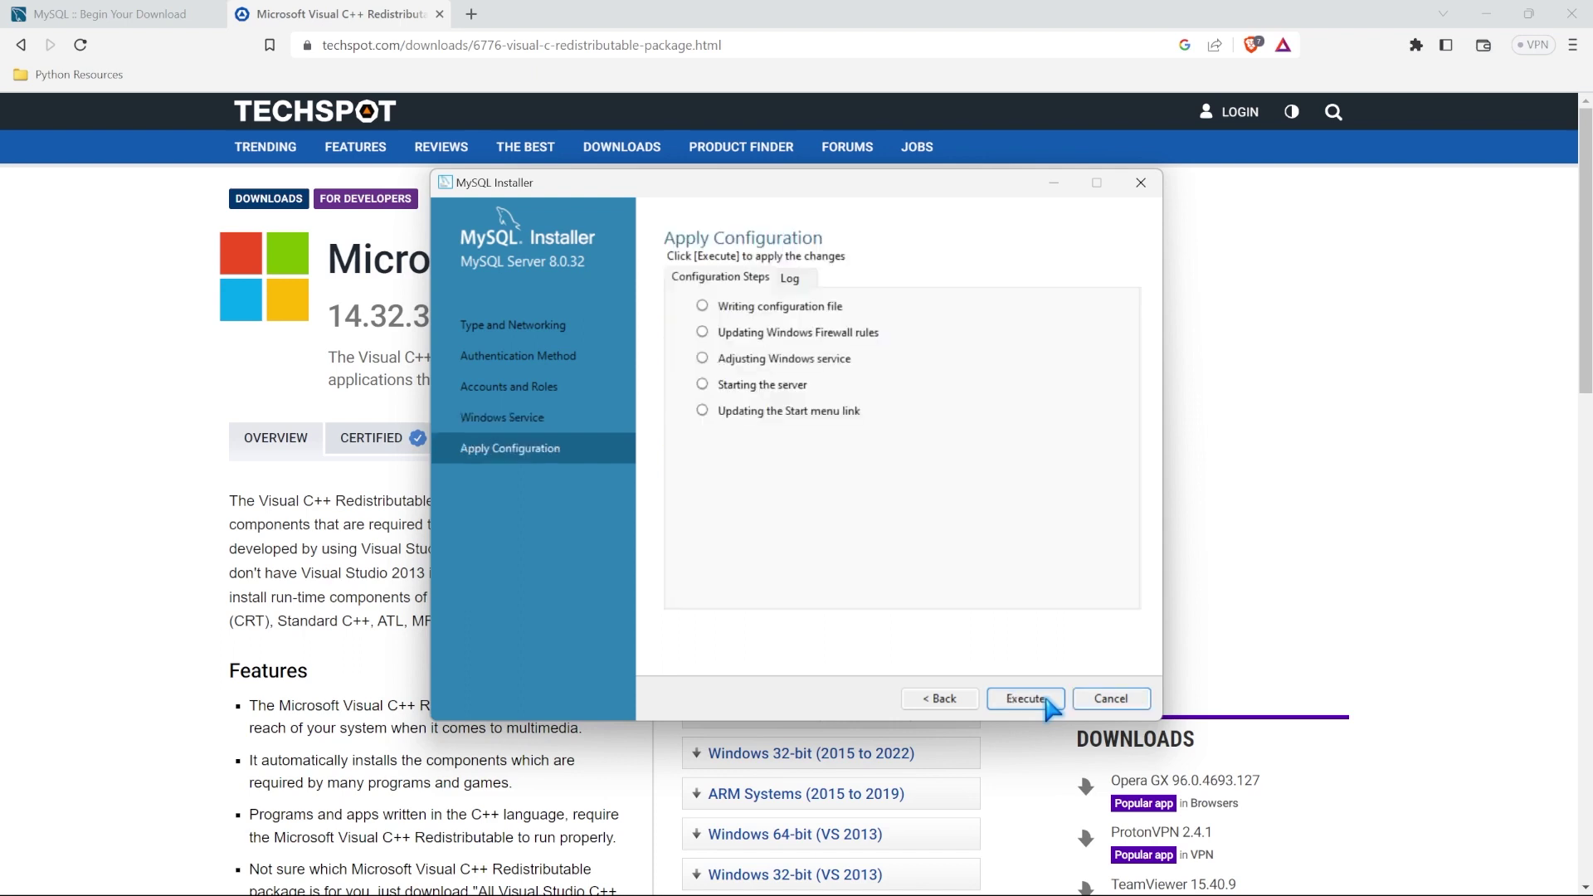
left_click(1026, 699)
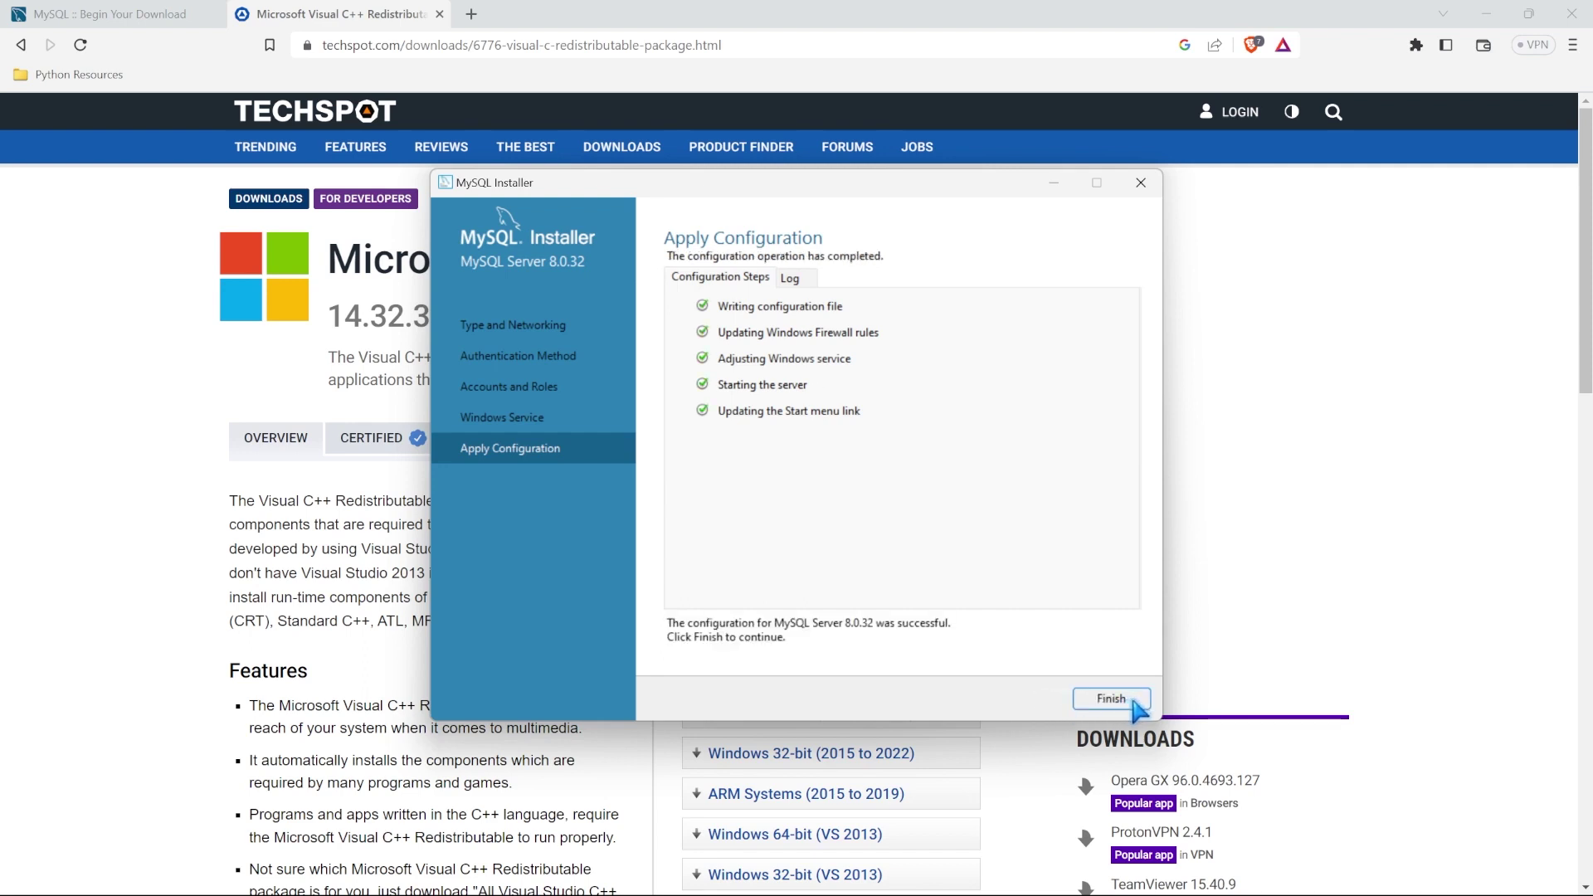
left_click(1134, 701)
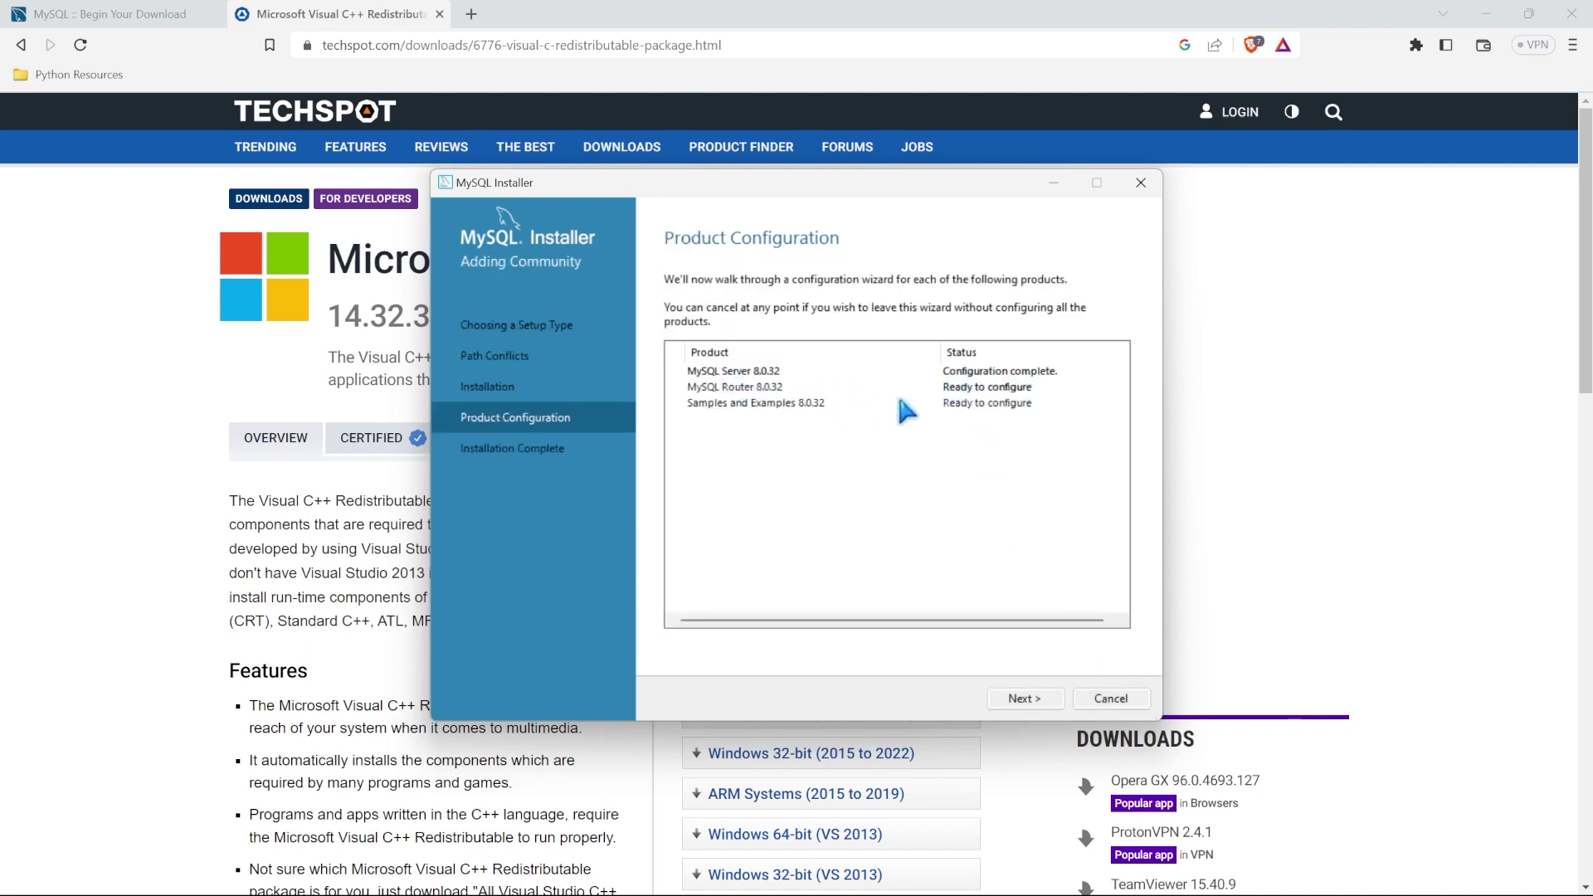
Step: Finish the MySQL Router configuration without bootstrapping it for InnoDB Cluster
left_click(1044, 700)
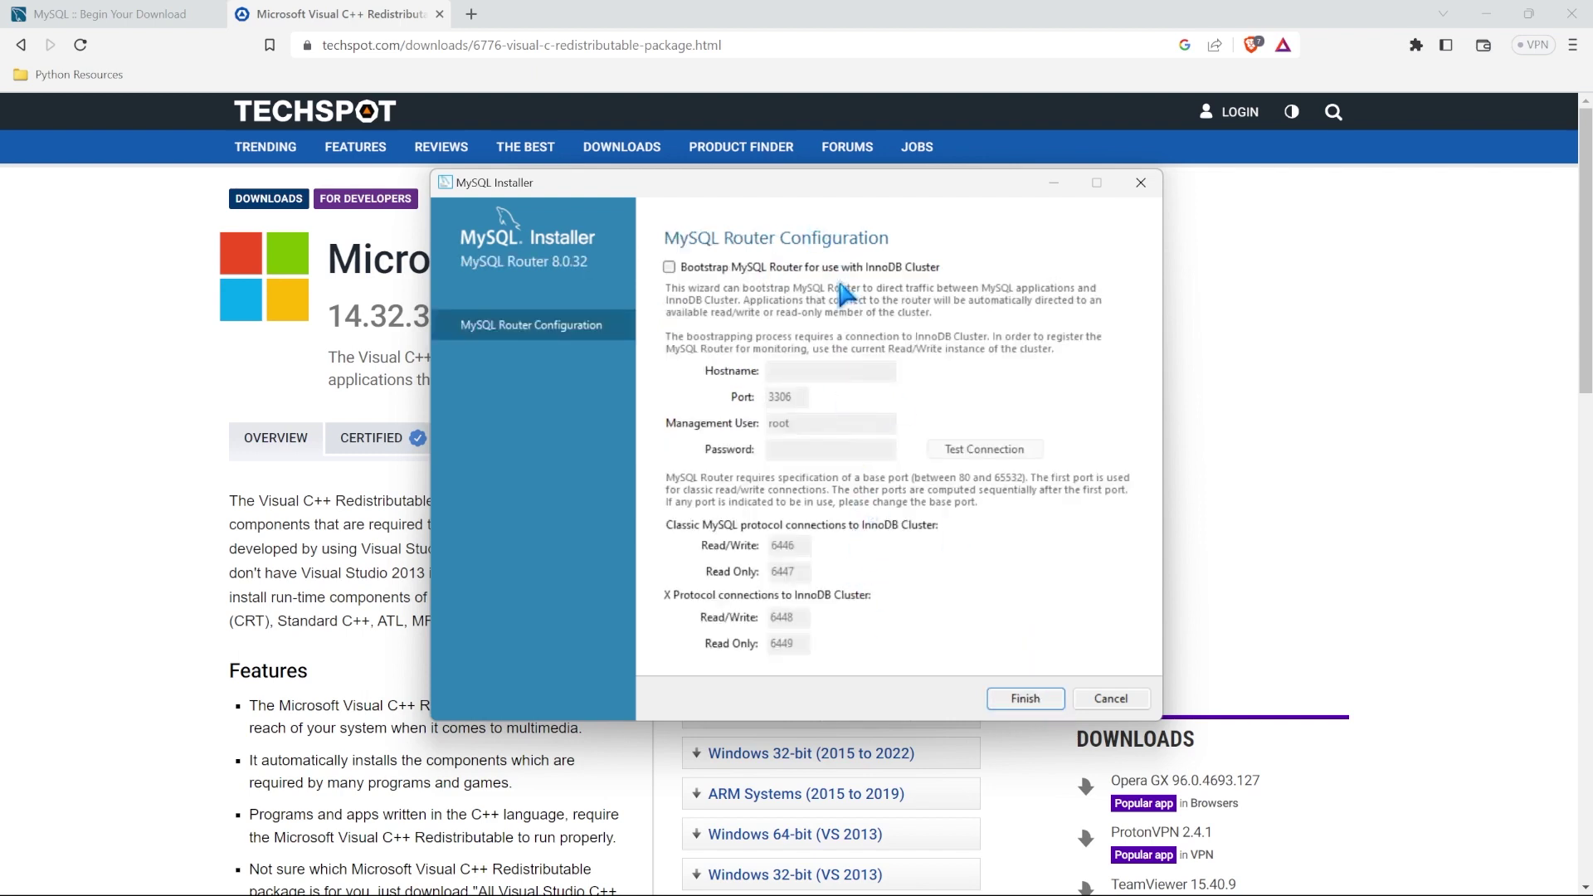
left_click(1042, 702)
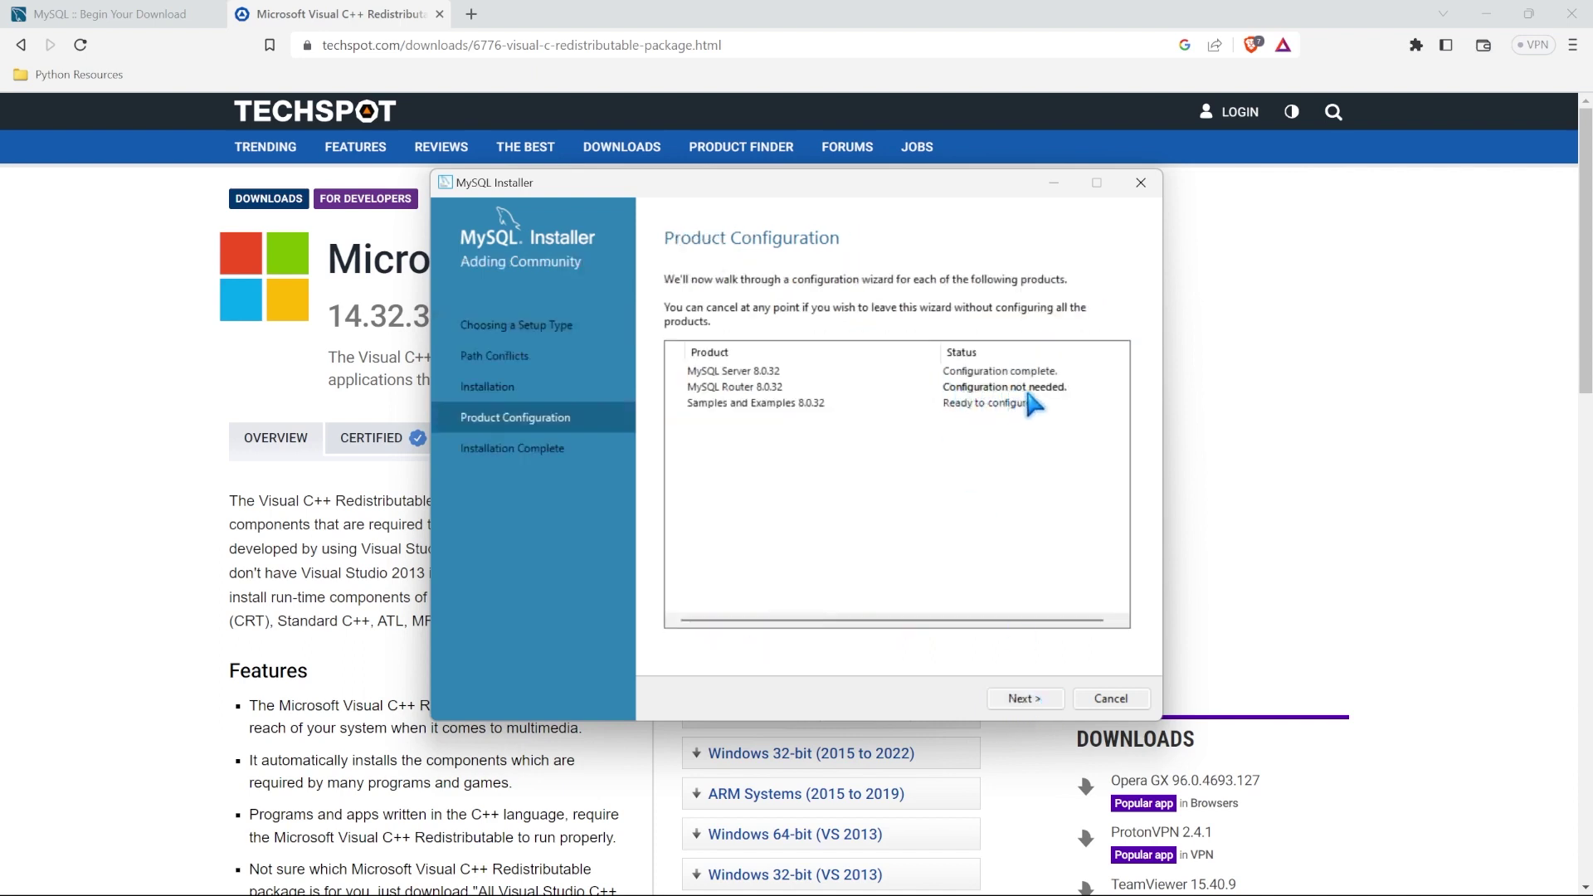
Step: Enter the root password for the Samples and Examples setup and check the connection to MySQL Server 8.0.32
left_click(1042, 702)
left_click(830, 579)
type("••••••••••")
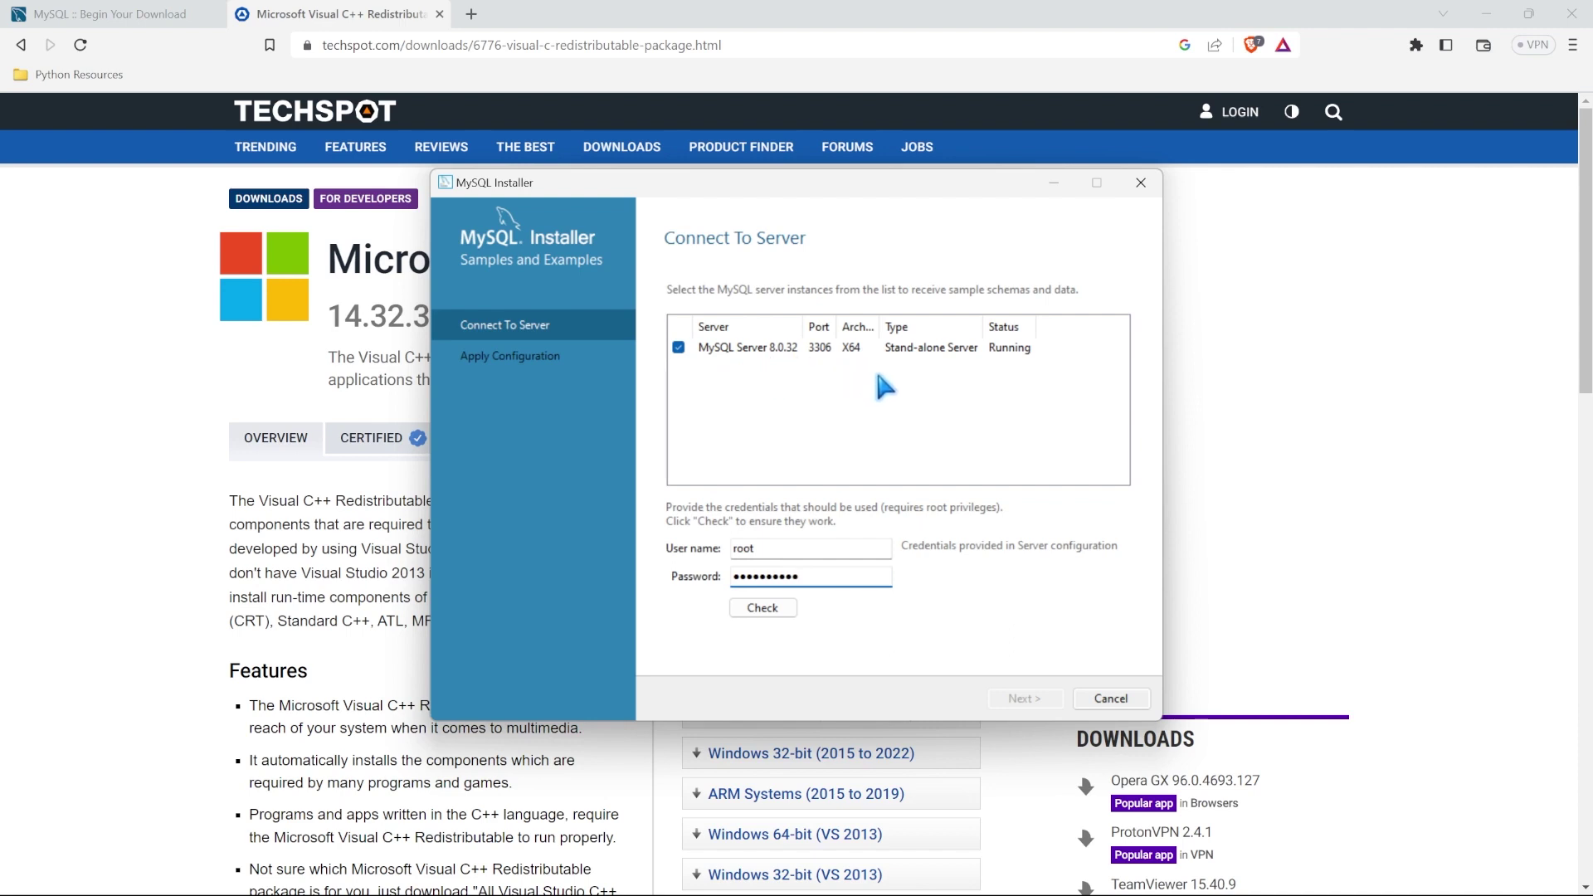
left_click(764, 610)
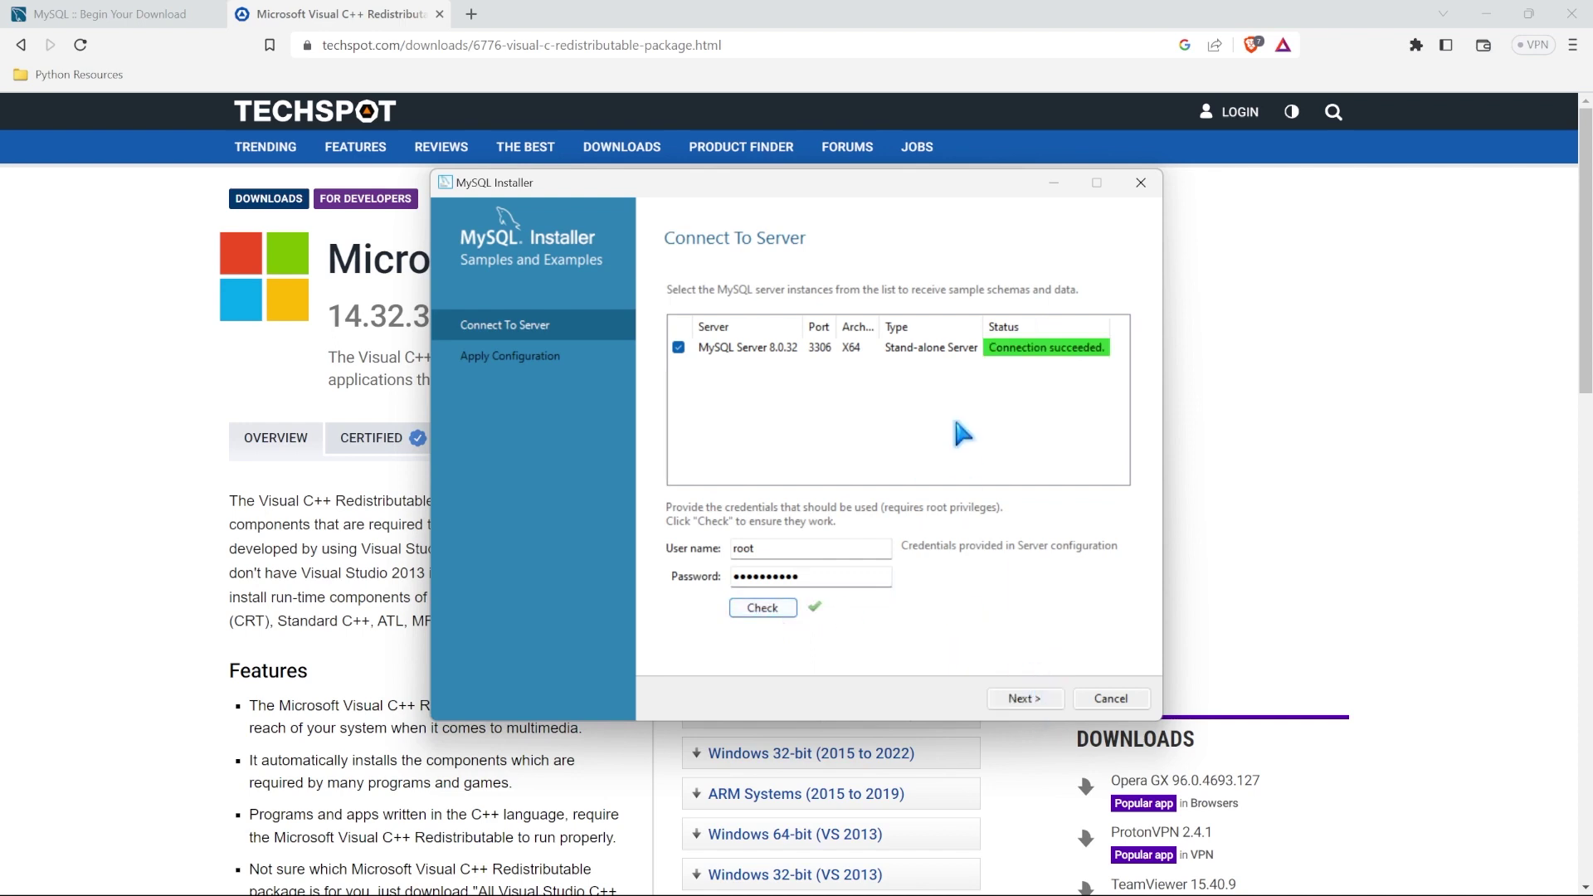
Step: Apply and finish the Samples and Examples configuration on the connected server
left_click(1056, 701)
left_click(1048, 701)
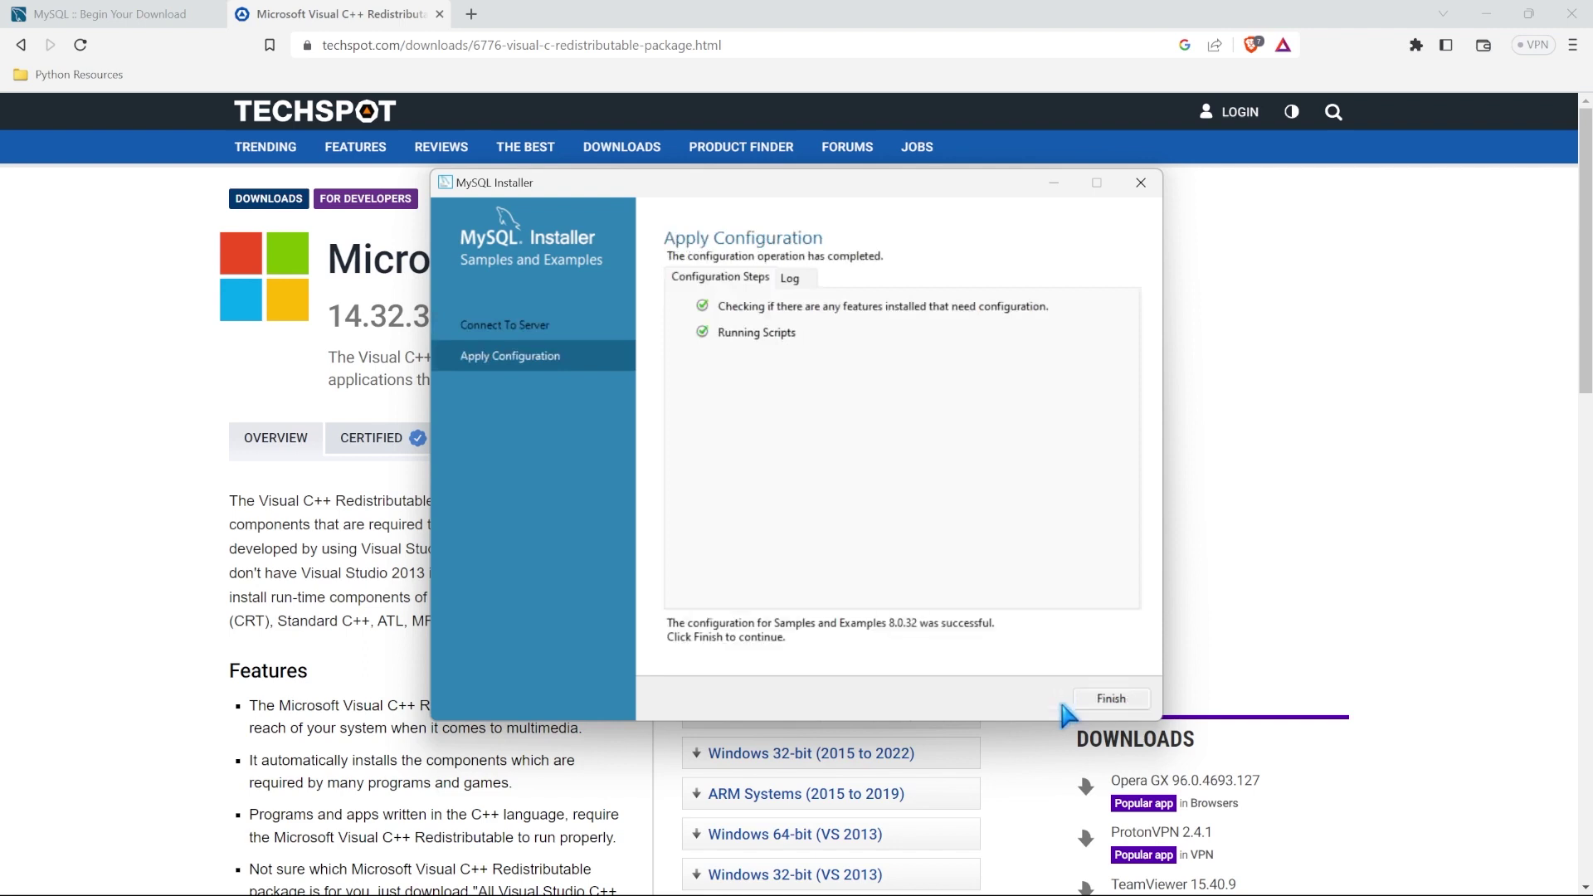
left_click(1109, 699)
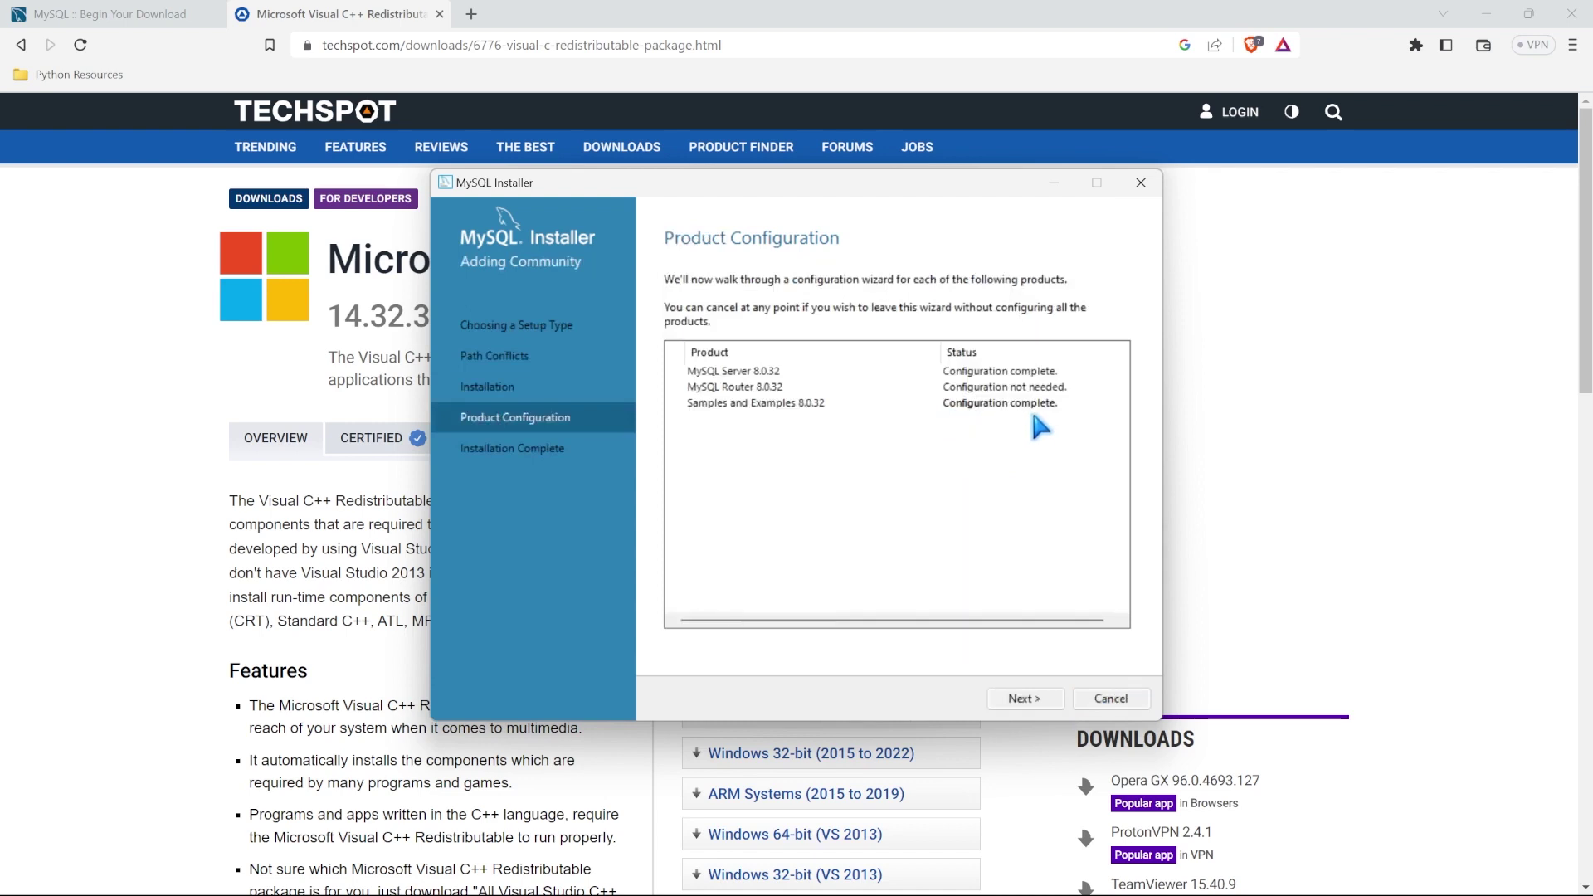
Step: Complete the installation with MySQL Workbench set to start after setup and MySQL Shell excluded from starting
left_click(1052, 697)
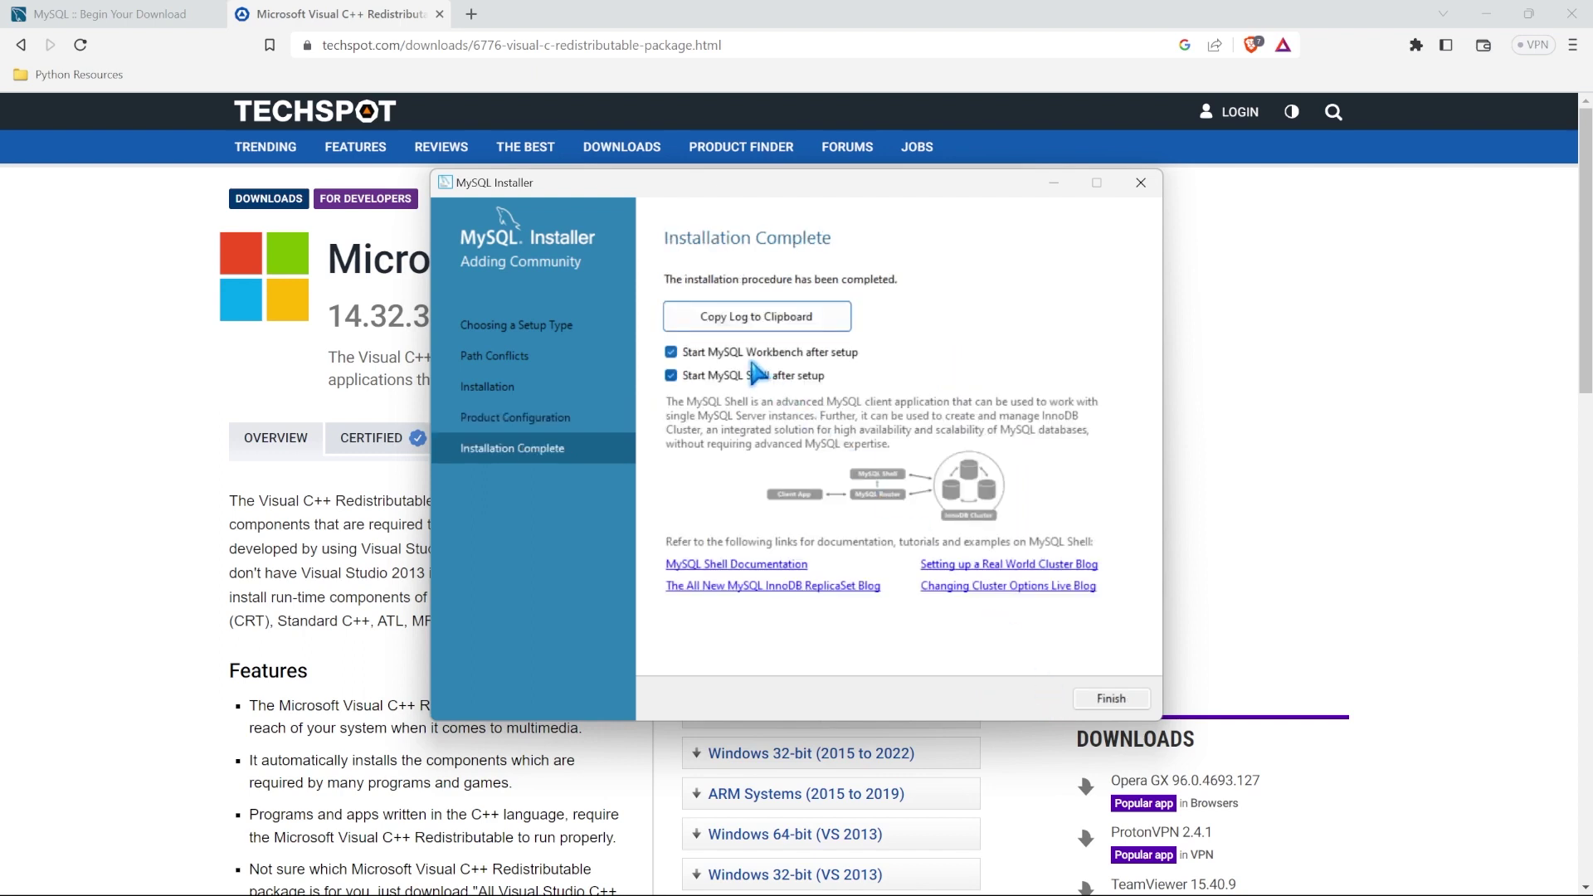
left_click(670, 375)
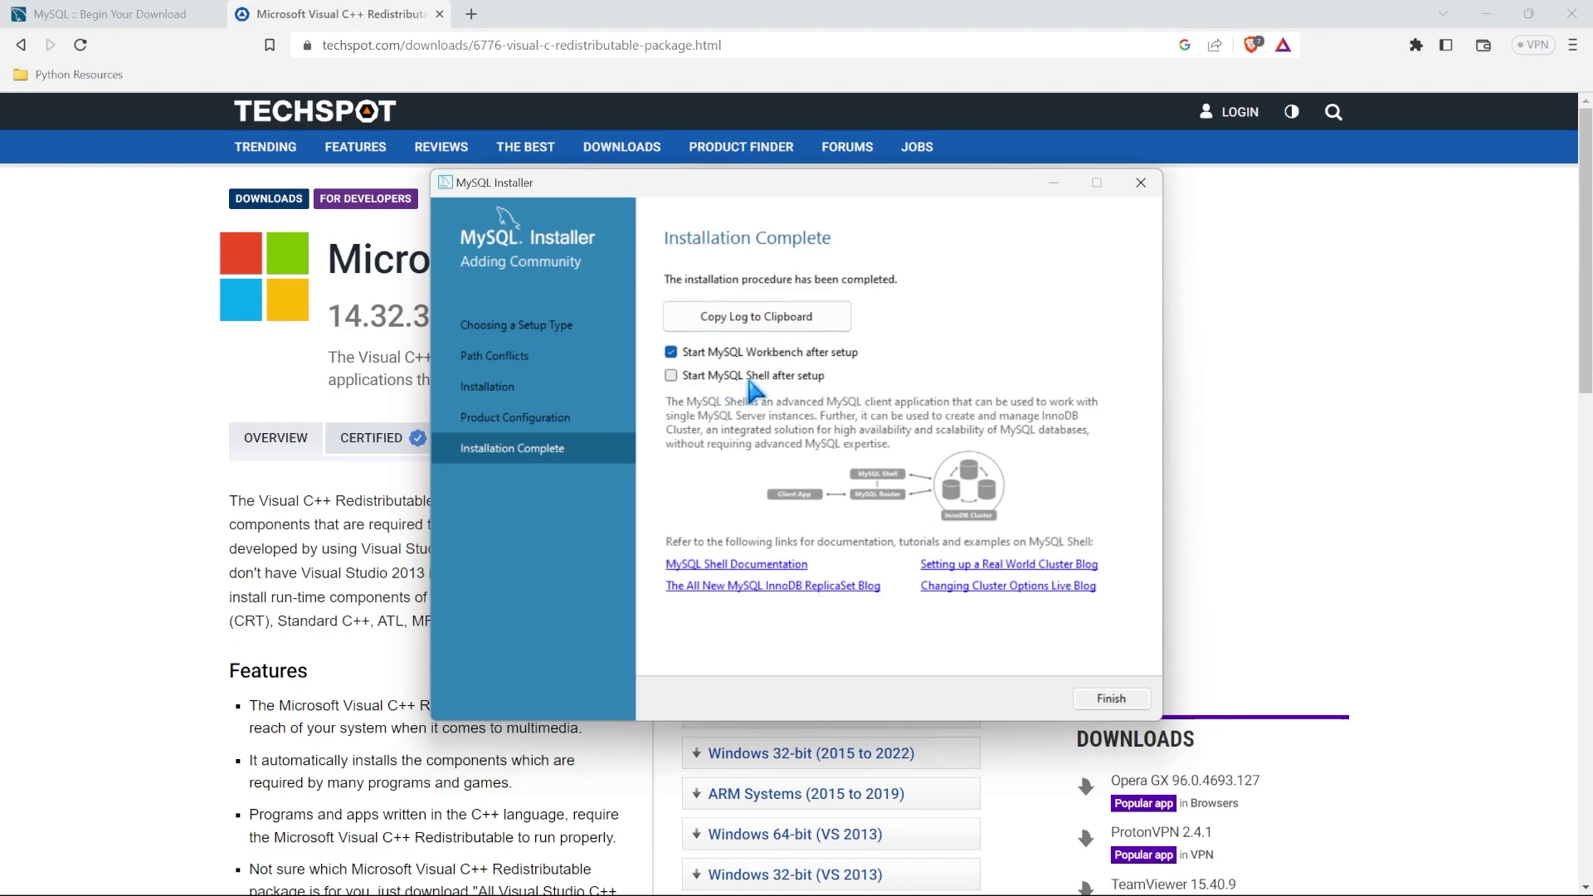
left_click(1138, 704)
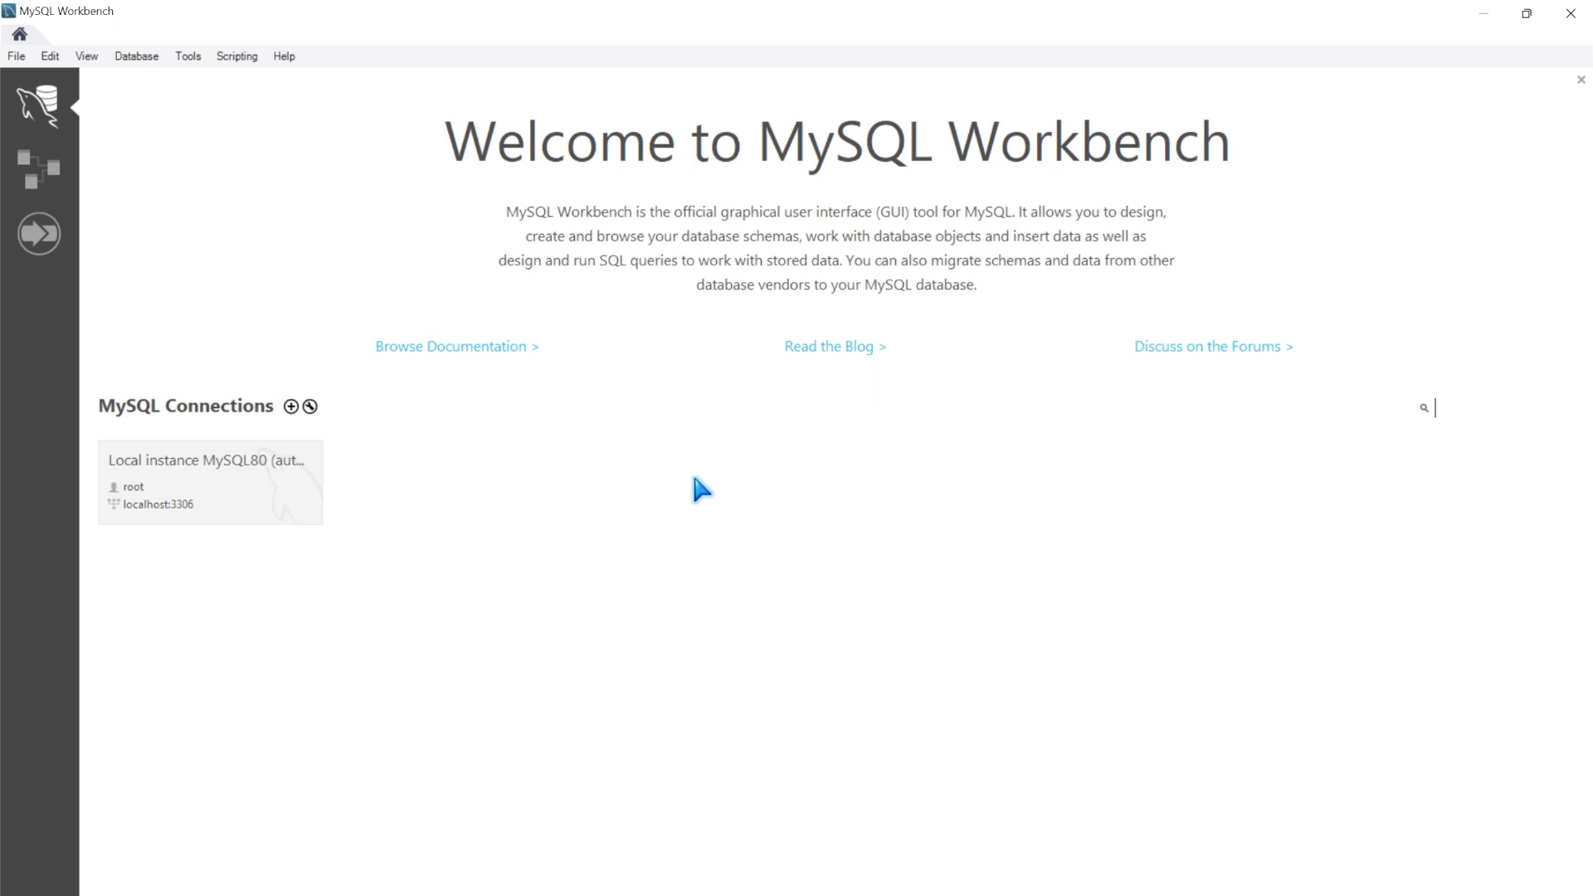
Step: Open the Local instance MySQL80 connection in MySQL Workbench and expand the sakila schema
left_click(206, 478)
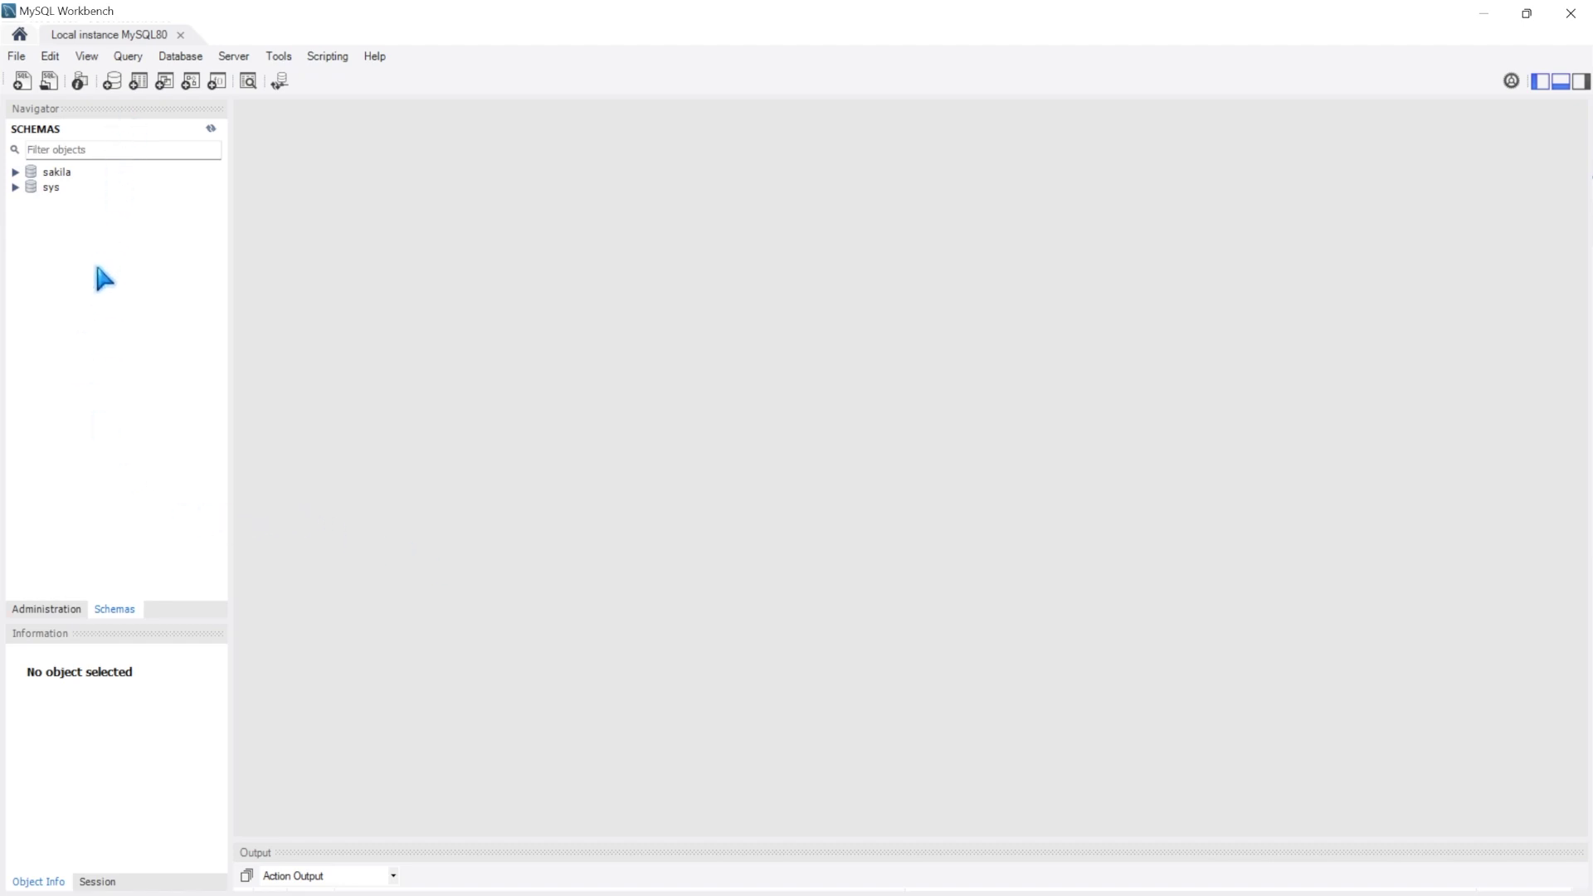
left_click(17, 173)
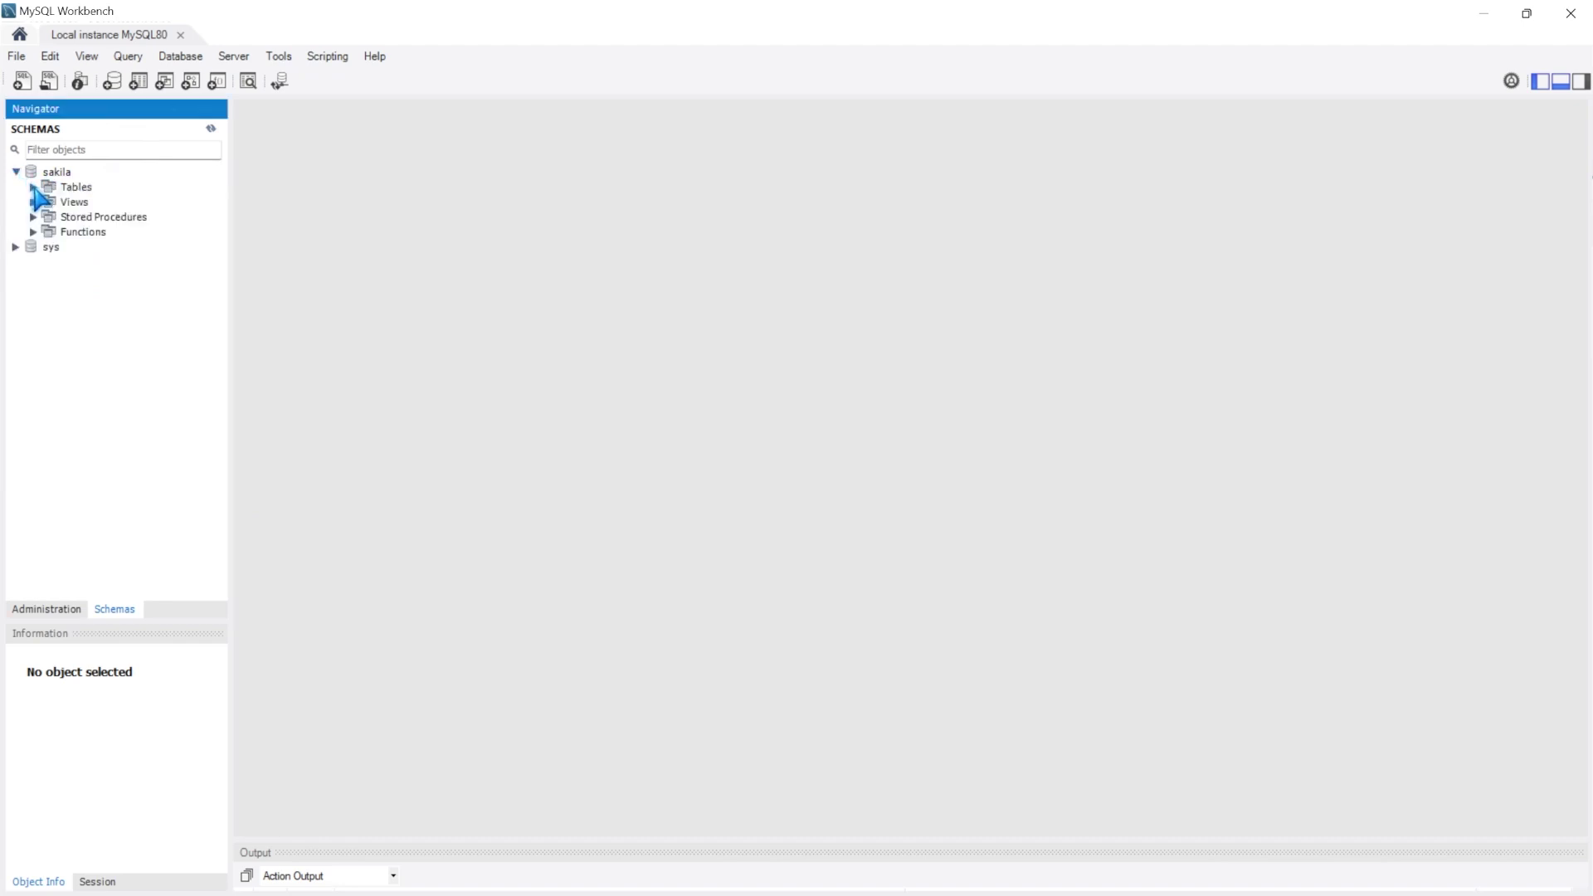
Step: List the sakila tables and open the SQL script 1. Parks_and_Rec_Create_db from the MySQL Beginner Series folder
left_click(34, 187)
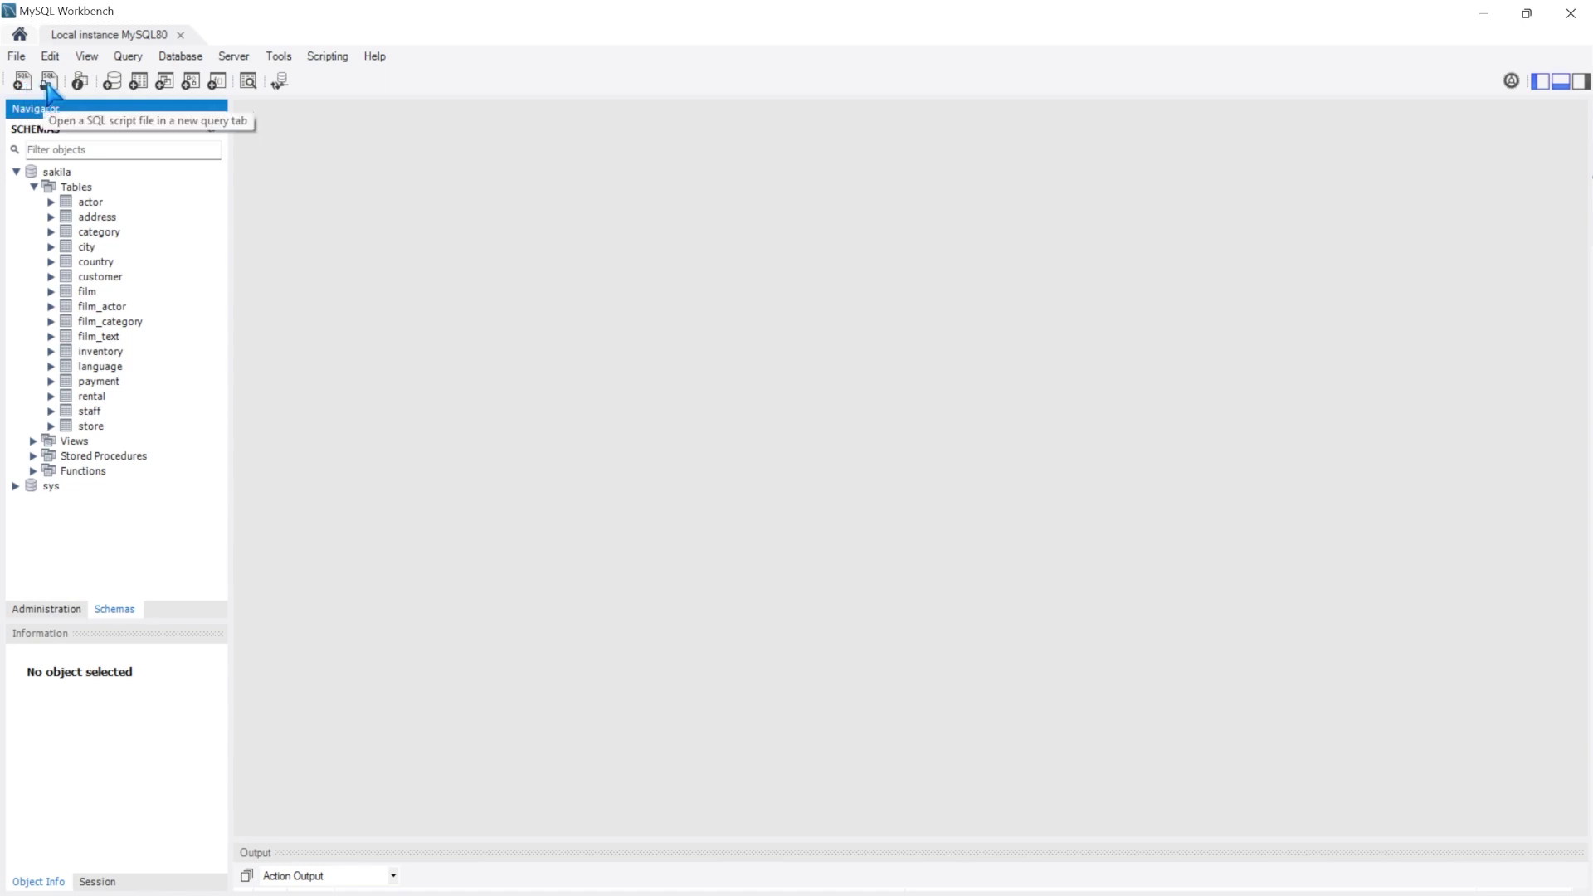
left_click(49, 83)
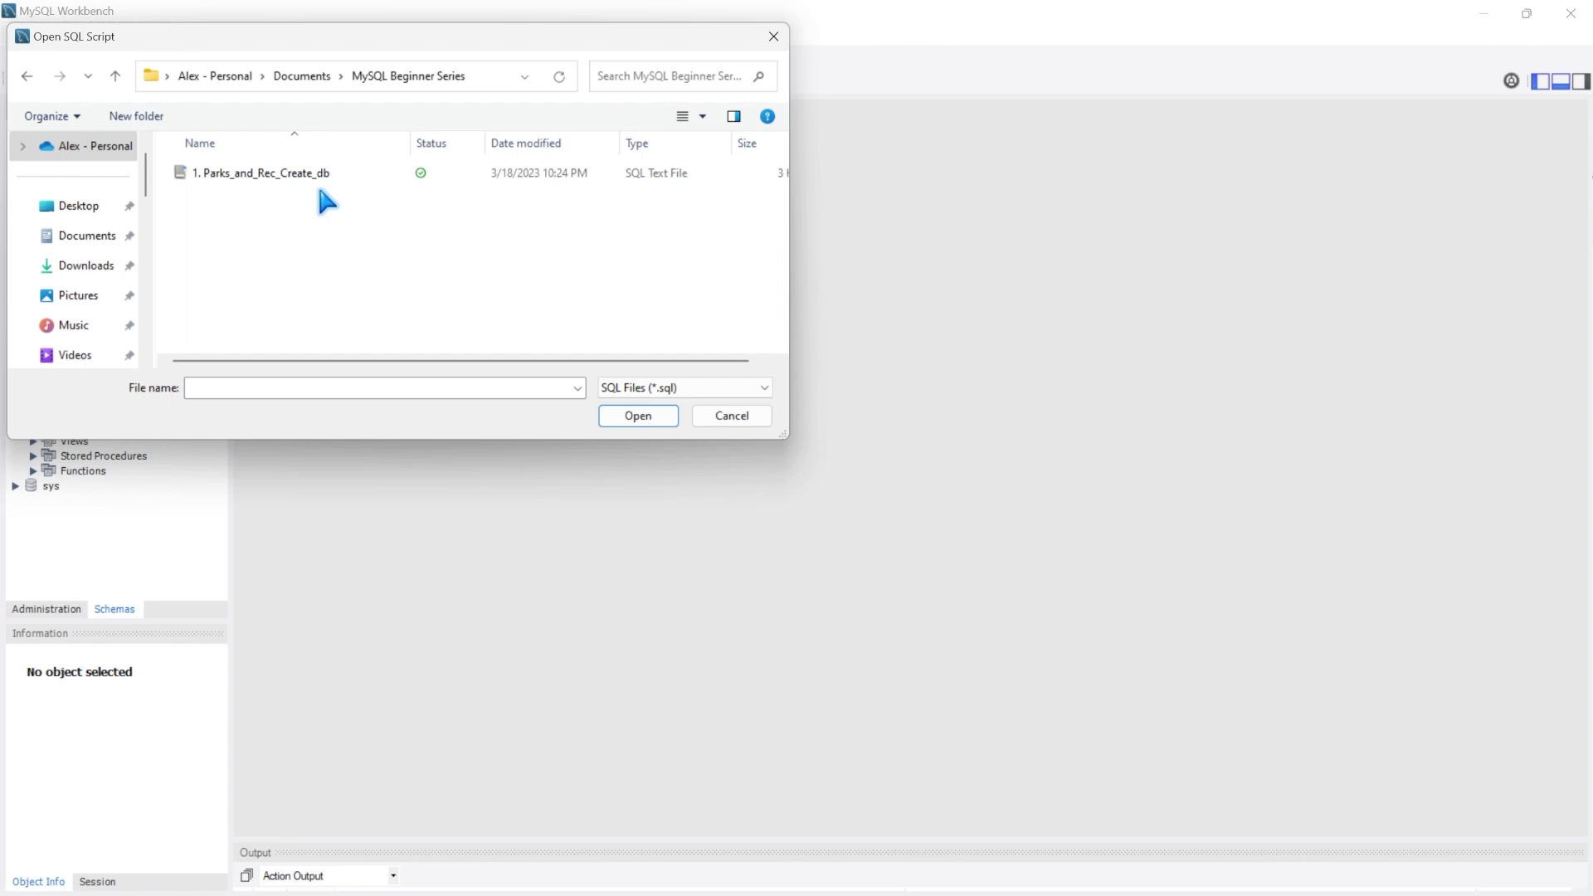
left_click(568, 178)
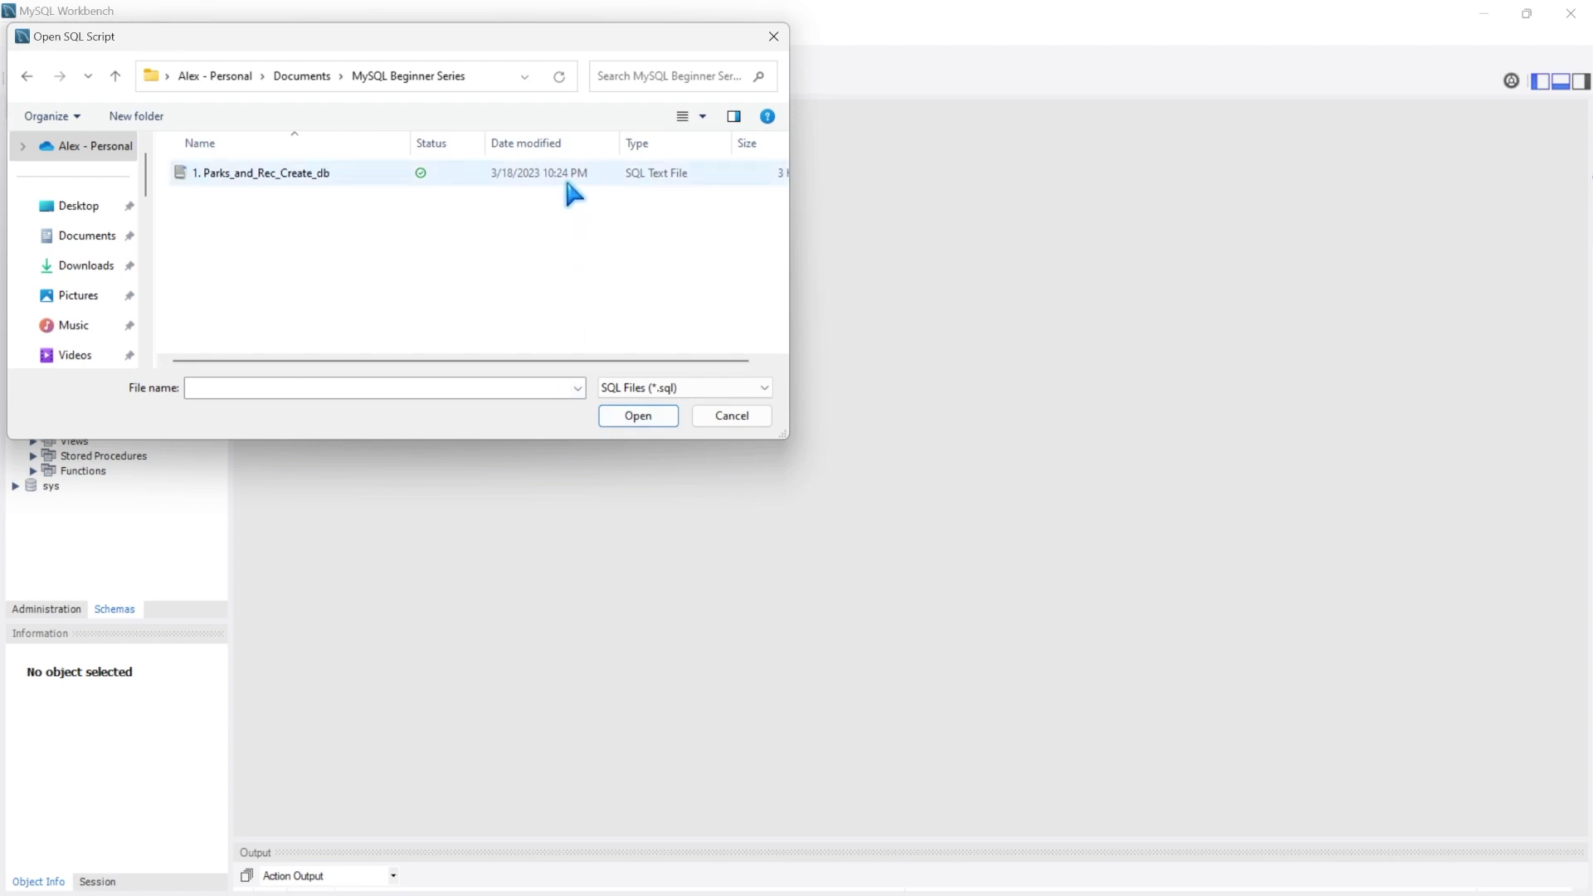
left_click(643, 421)
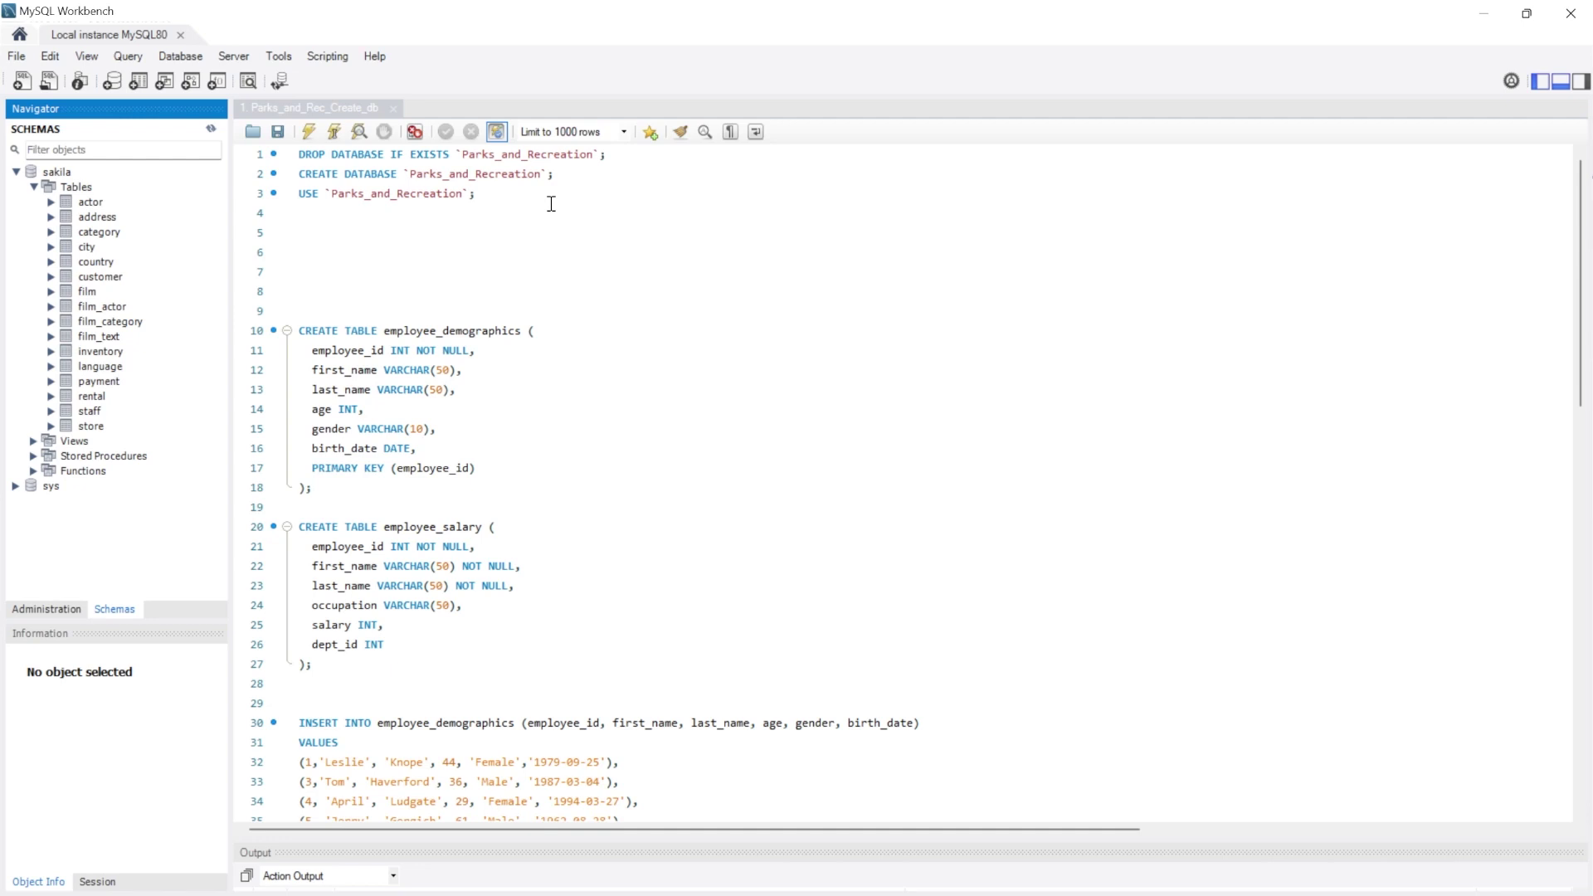
Step: Review the Parks_and_Rec_Create_db script, execute all of it and inspect the action output
left_click(624, 153)
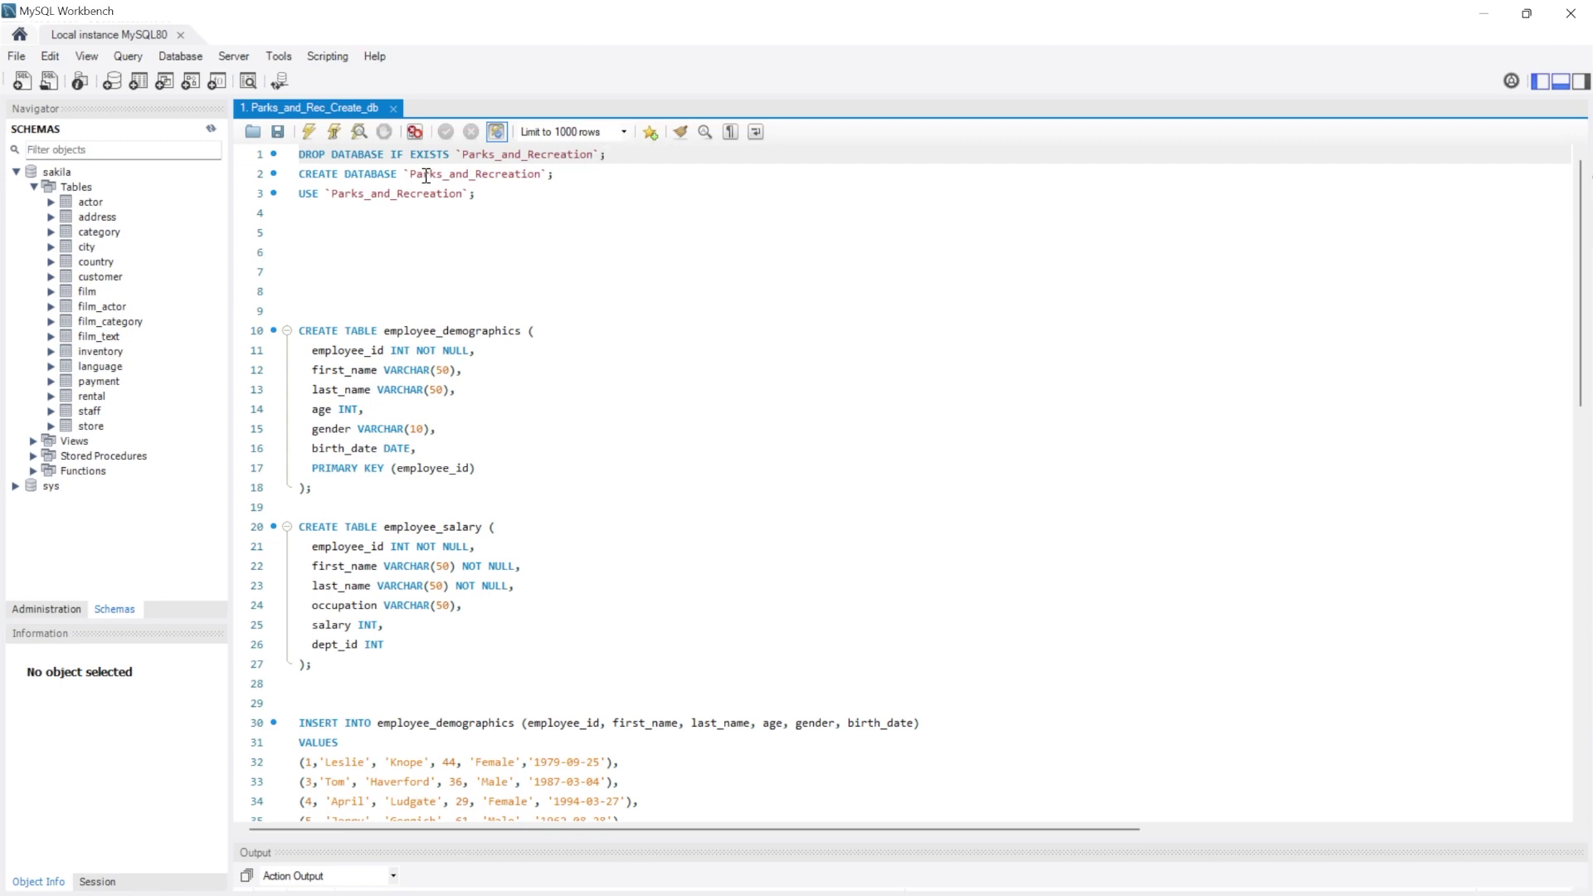
scroll(496, 195, "down", 2)
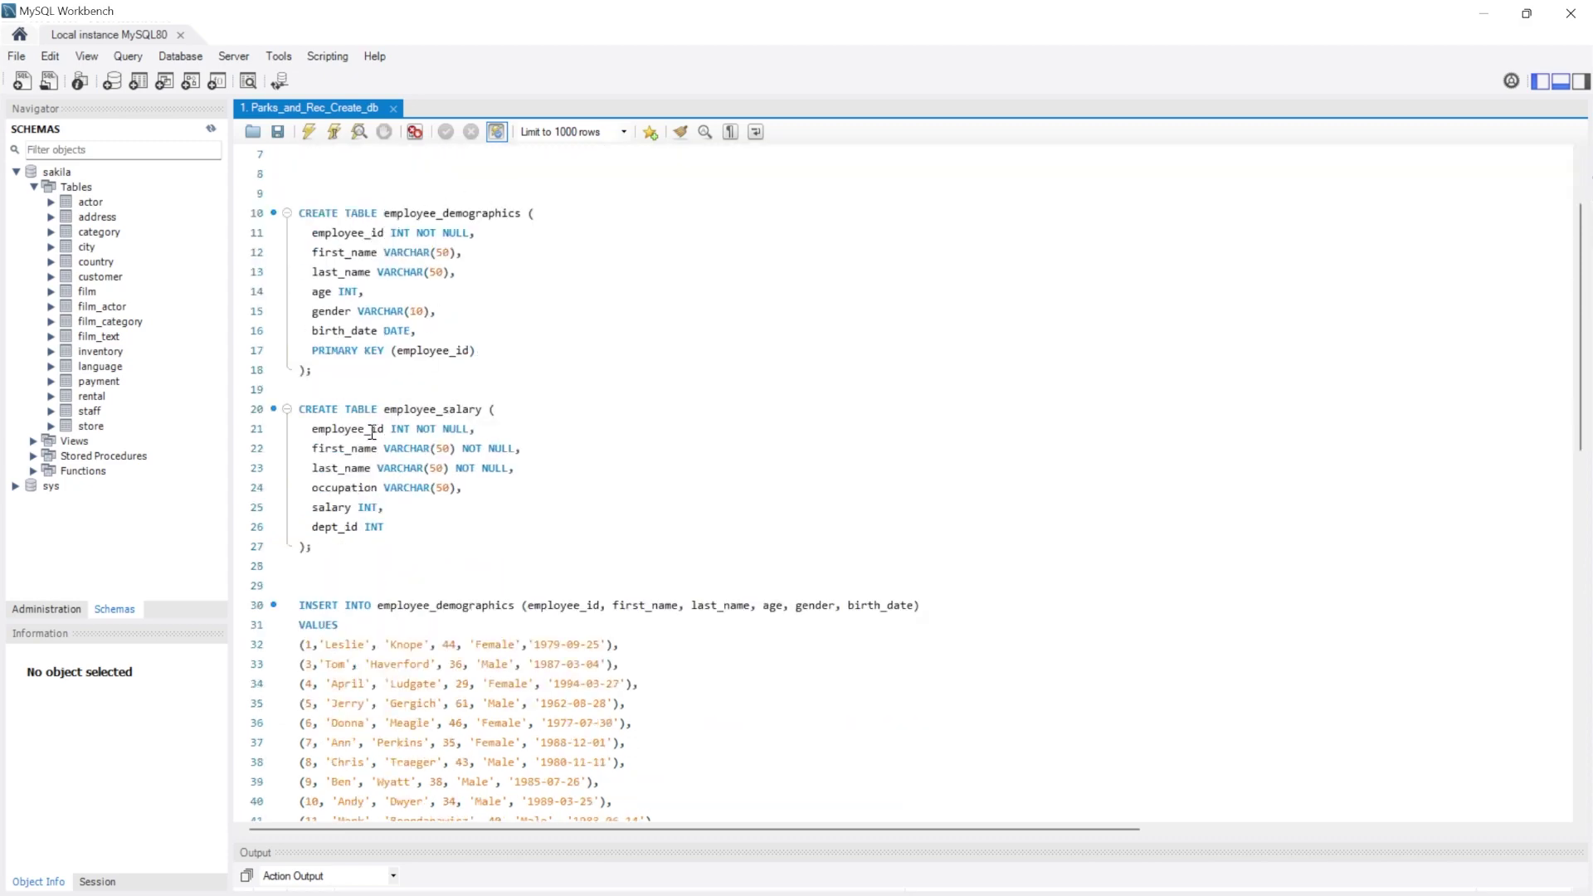
scroll(373, 432, "down", 5)
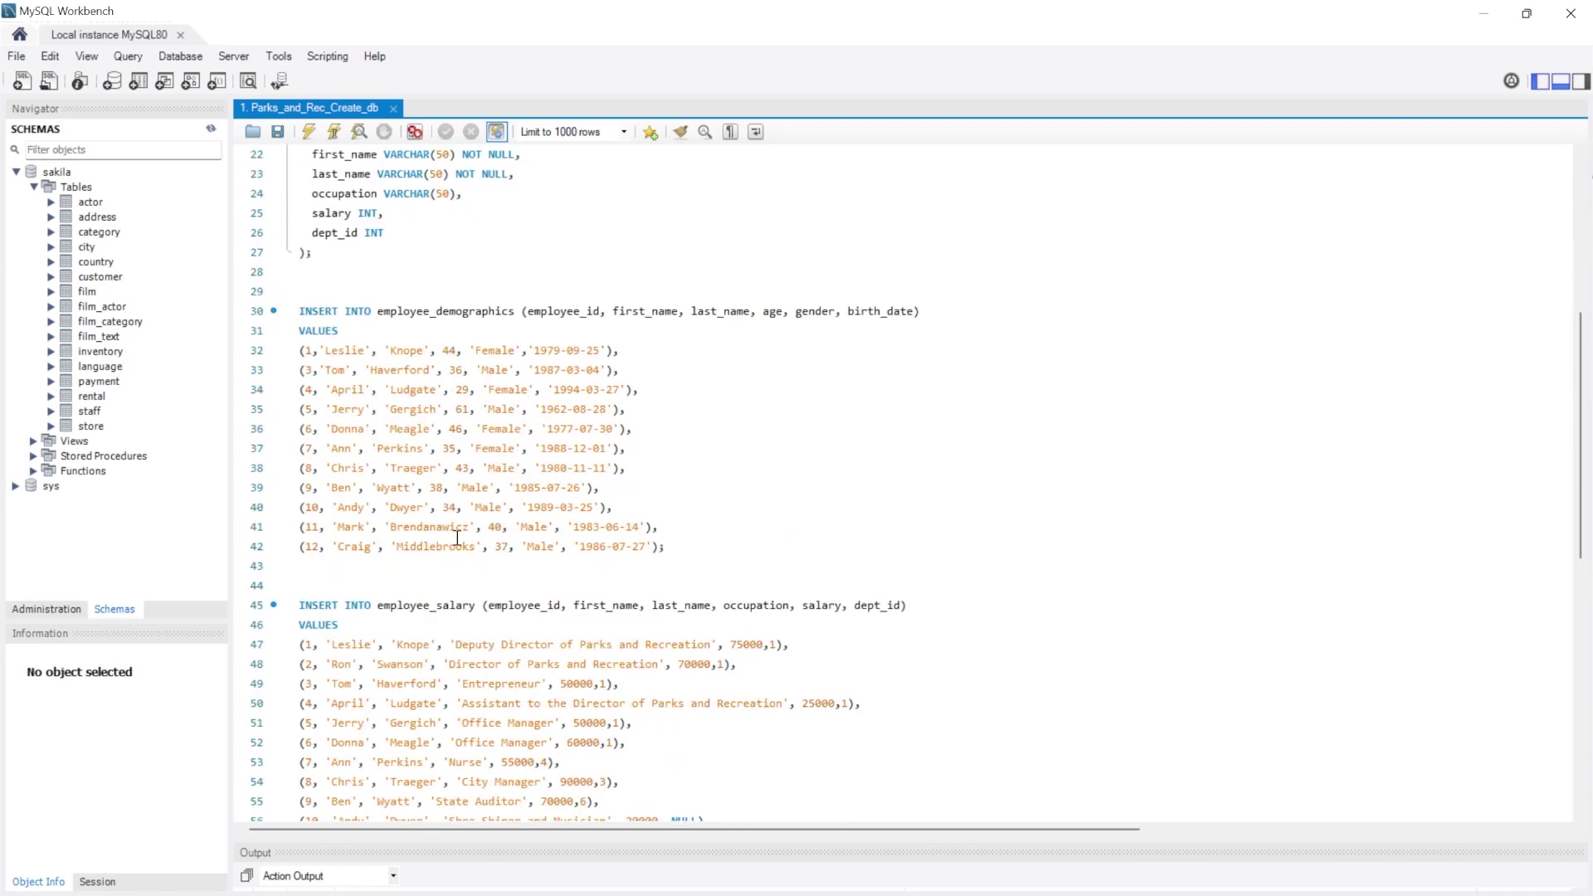
scroll(409, 498, "up", 4)
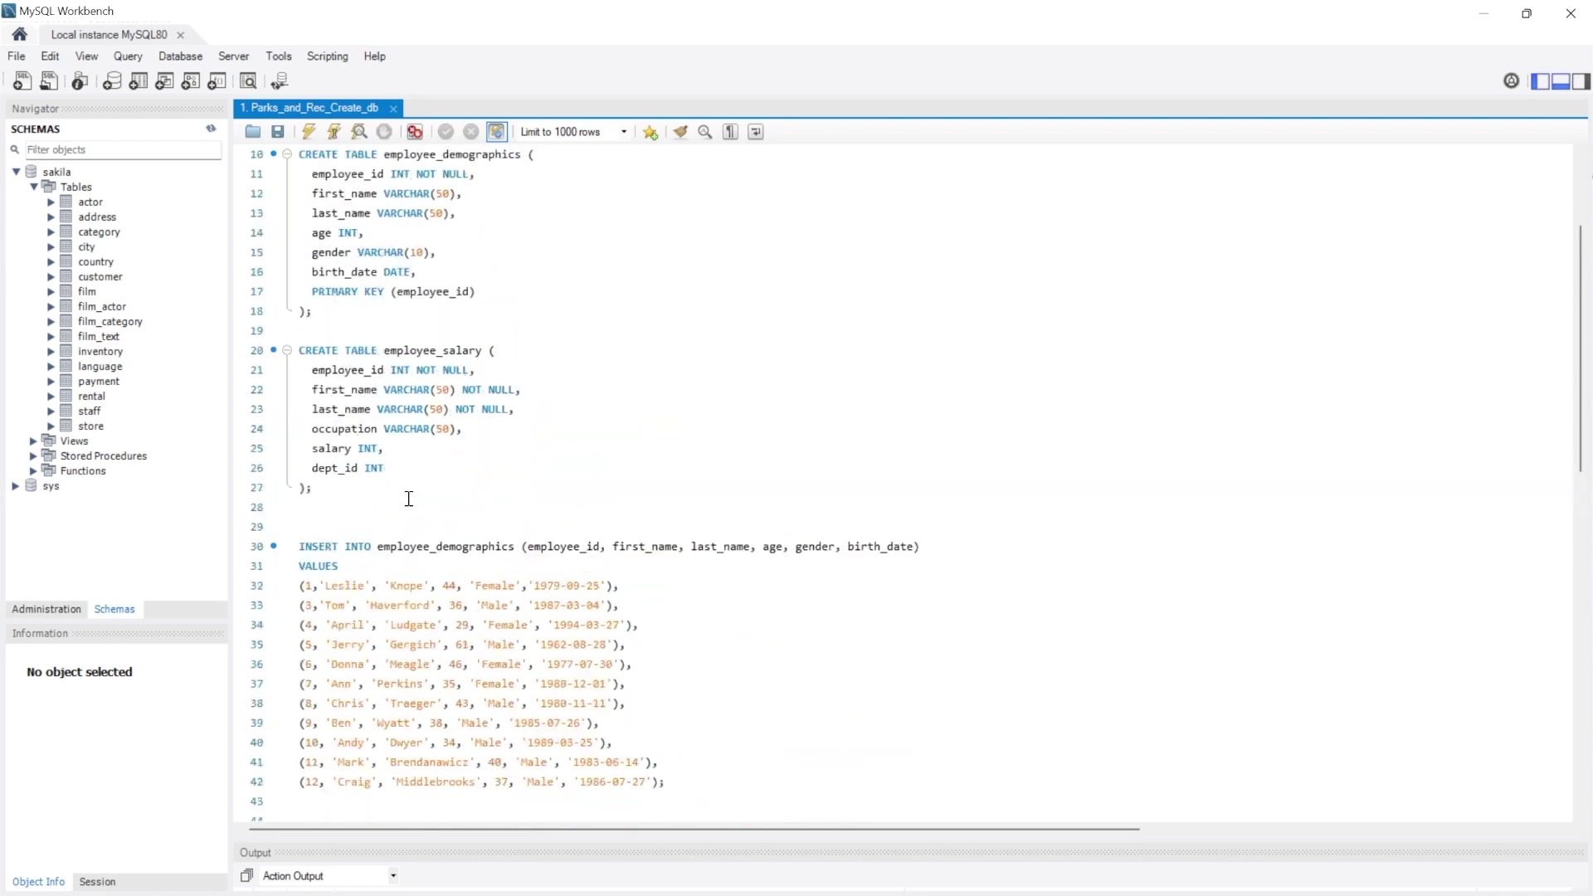
scroll(437, 420, "down", 7)
scroll(439, 419, "down", 6)
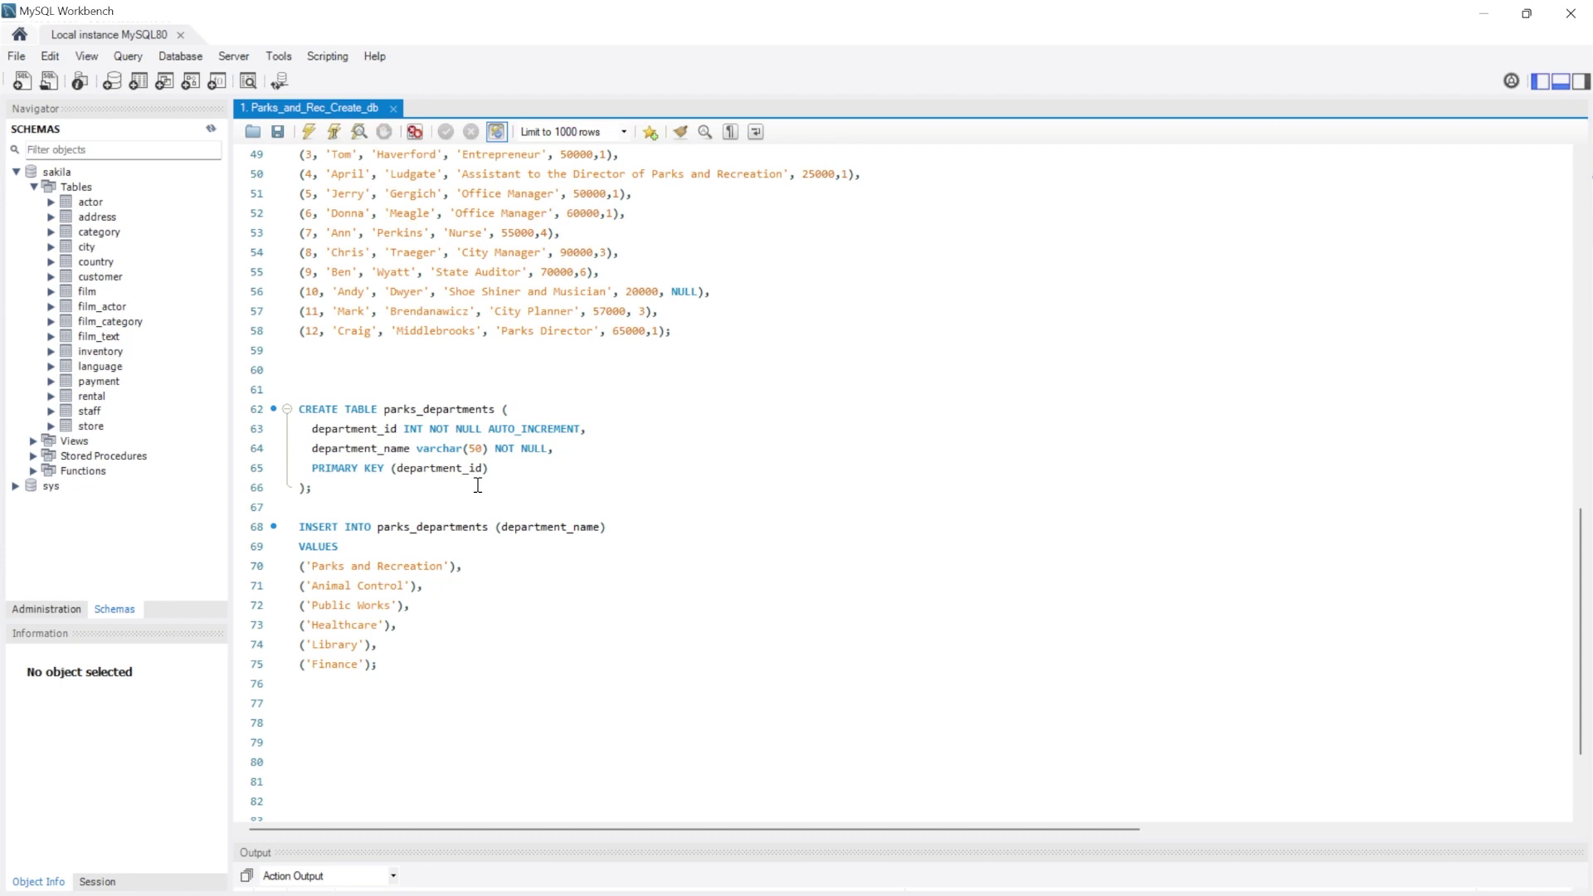
left_click(314, 143)
left_click_drag(611, 840, 647, 609)
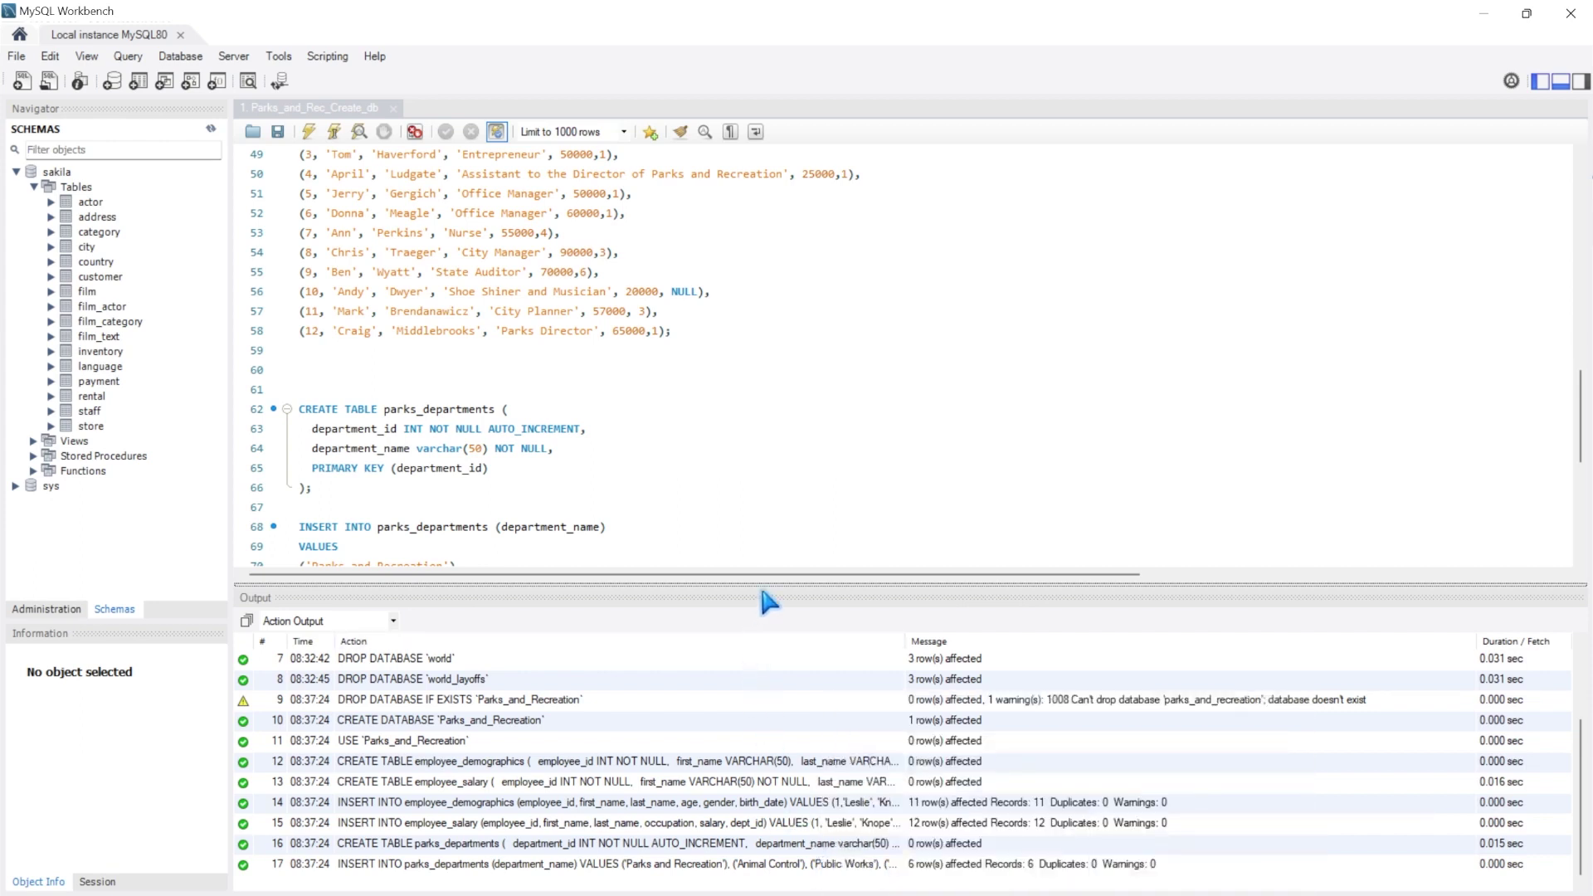
left_click_drag(764, 584, 770, 773)
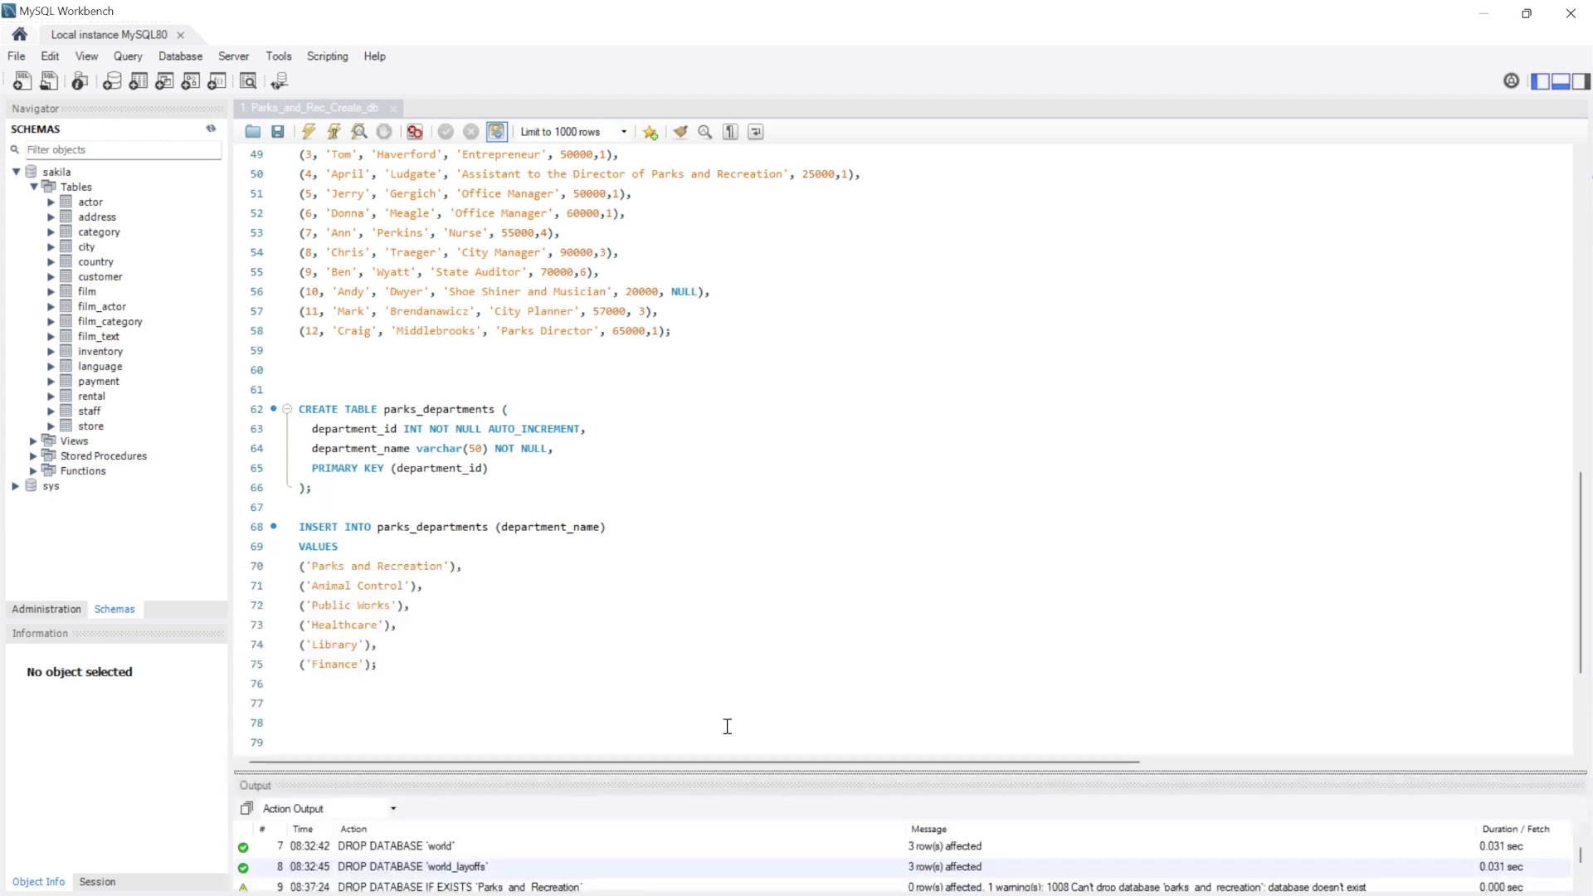
Step: Refresh the schema list and select the rows of the employee_demographics table in parks_and_recreation, limited to 1000
left_click(213, 127)
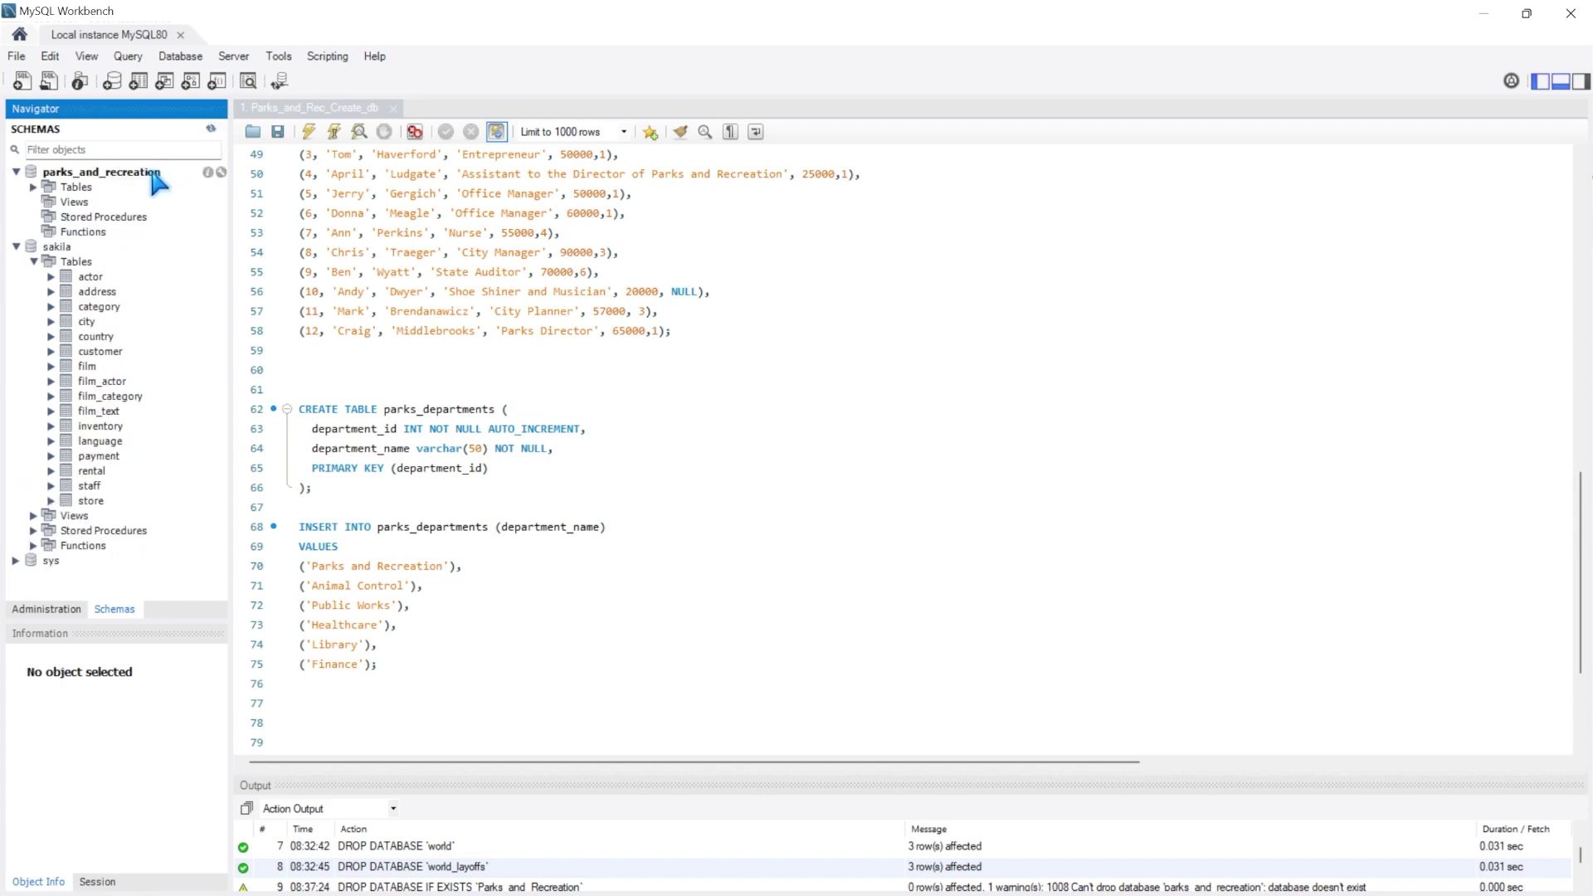
left_click(34, 188)
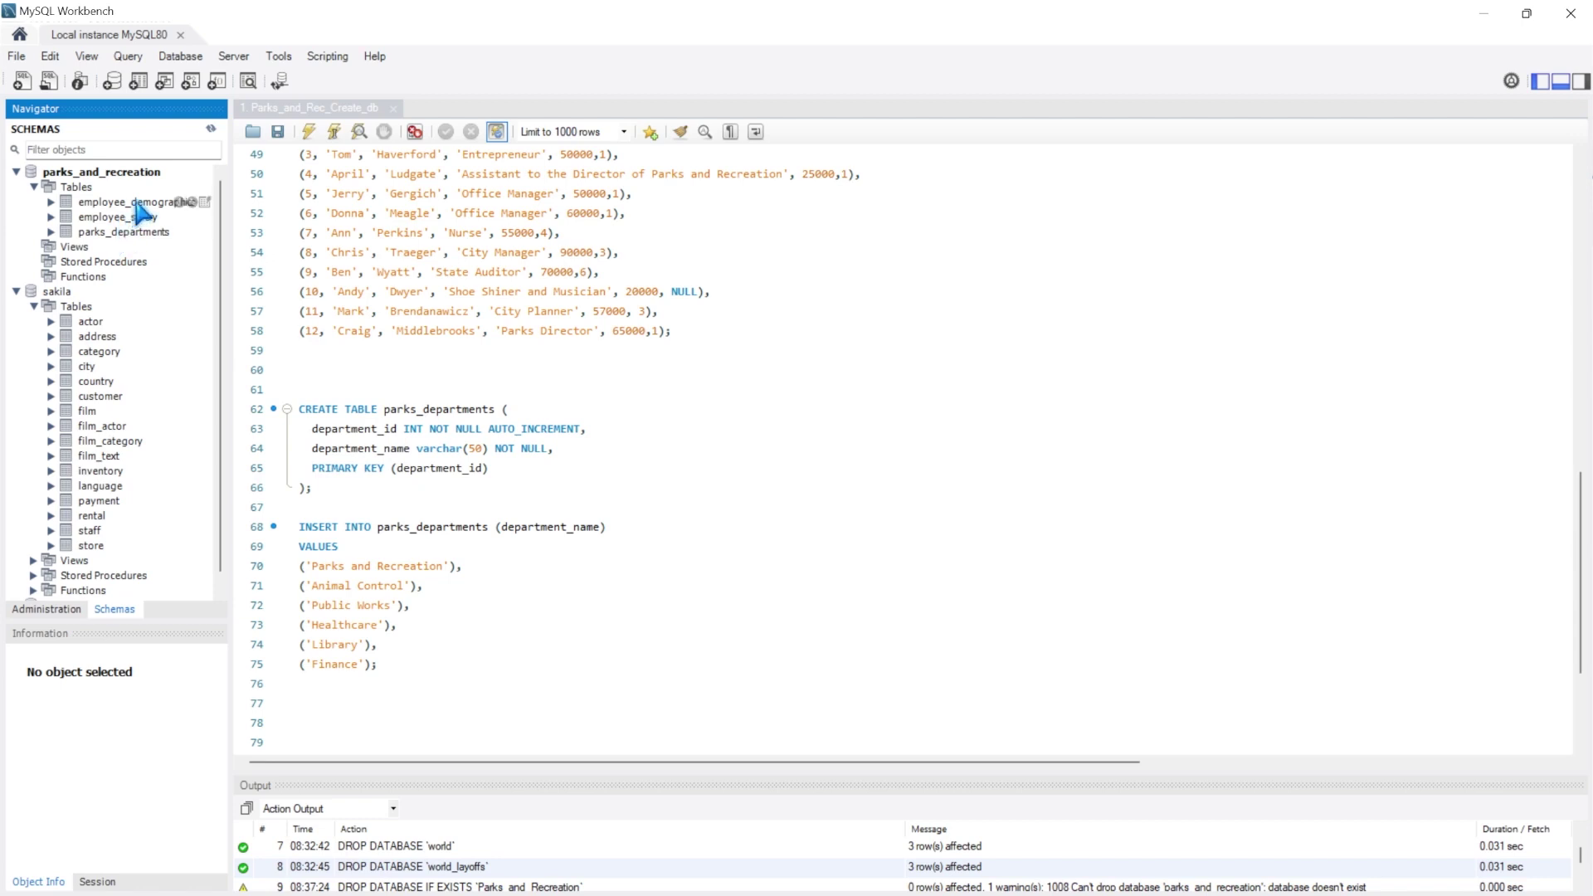
right_click(135, 204)
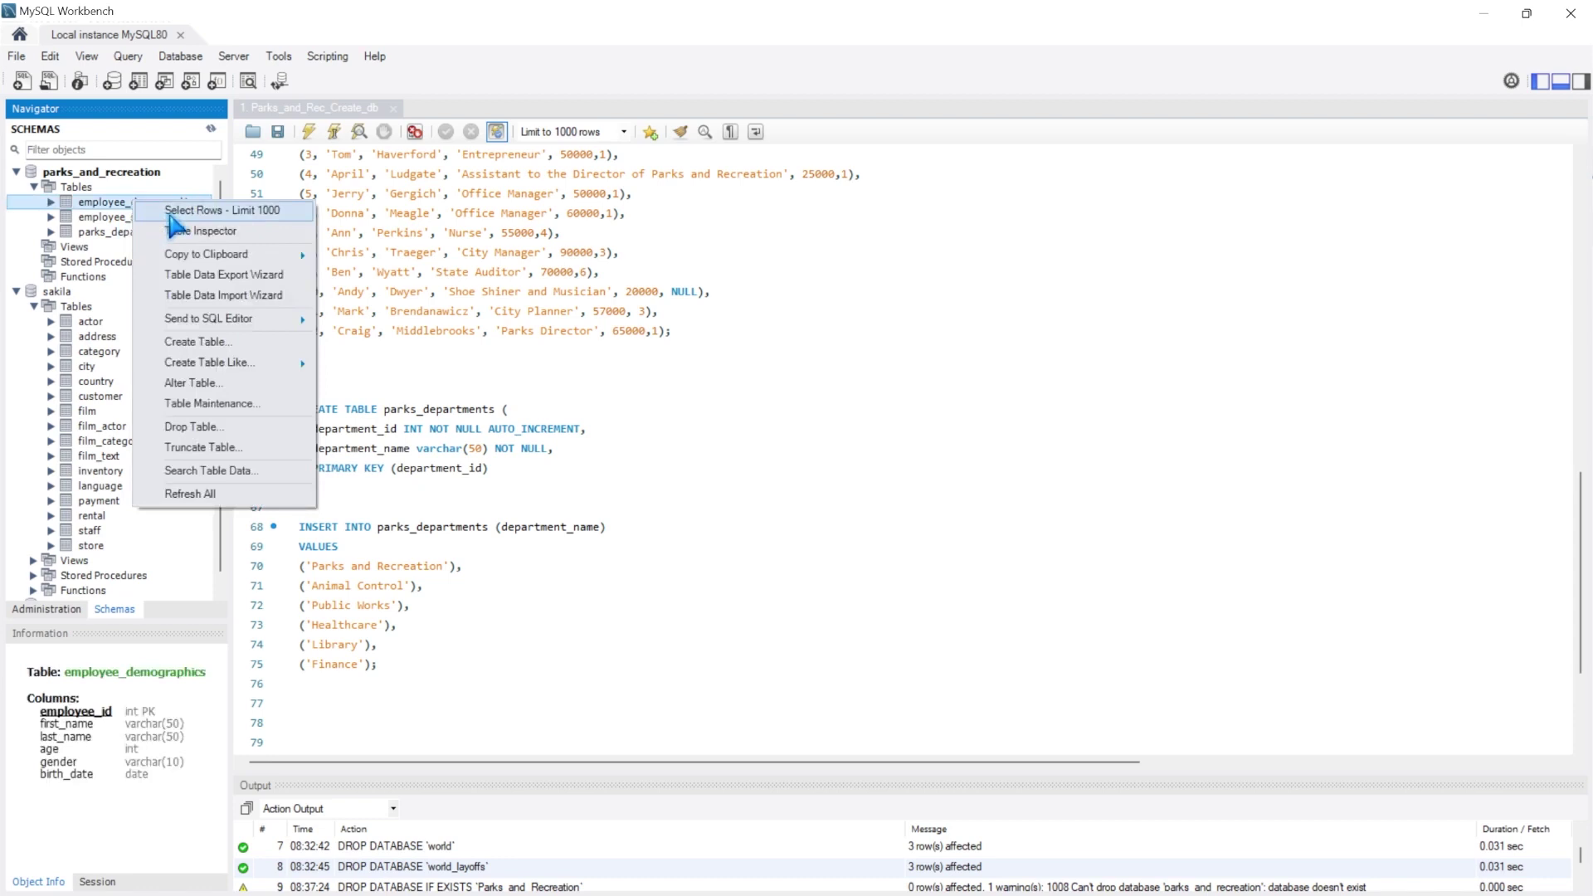
left_click(174, 212)
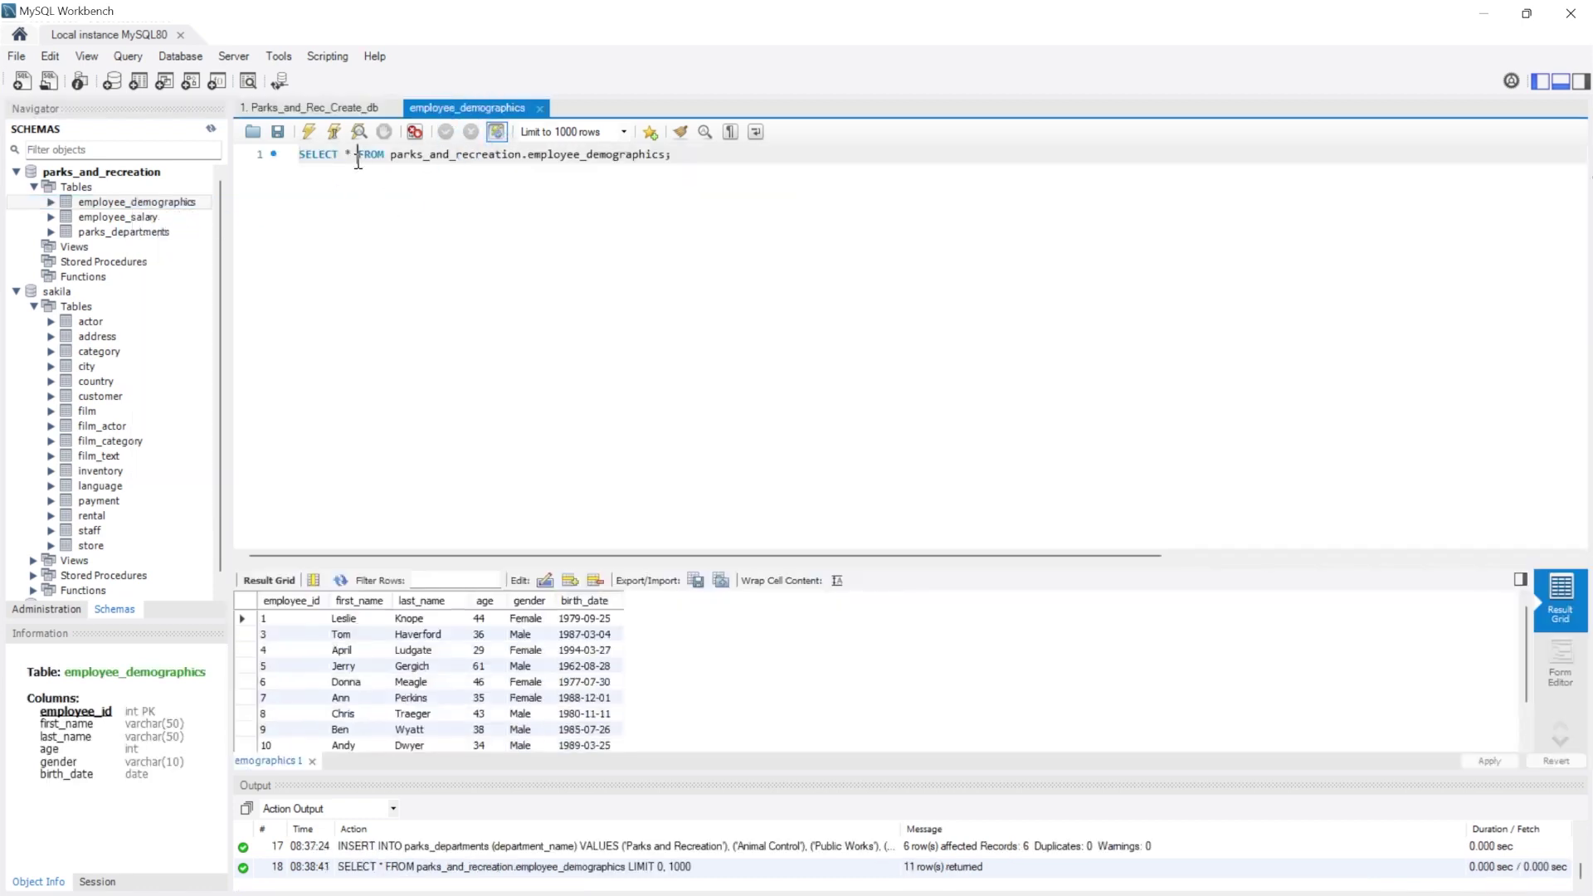
Step: Put the FROM clause of the employee_demographics query on its own line and enlarge the result grid to fit all rows
key("Return")
left_click_drag(331, 174, 606, 176)
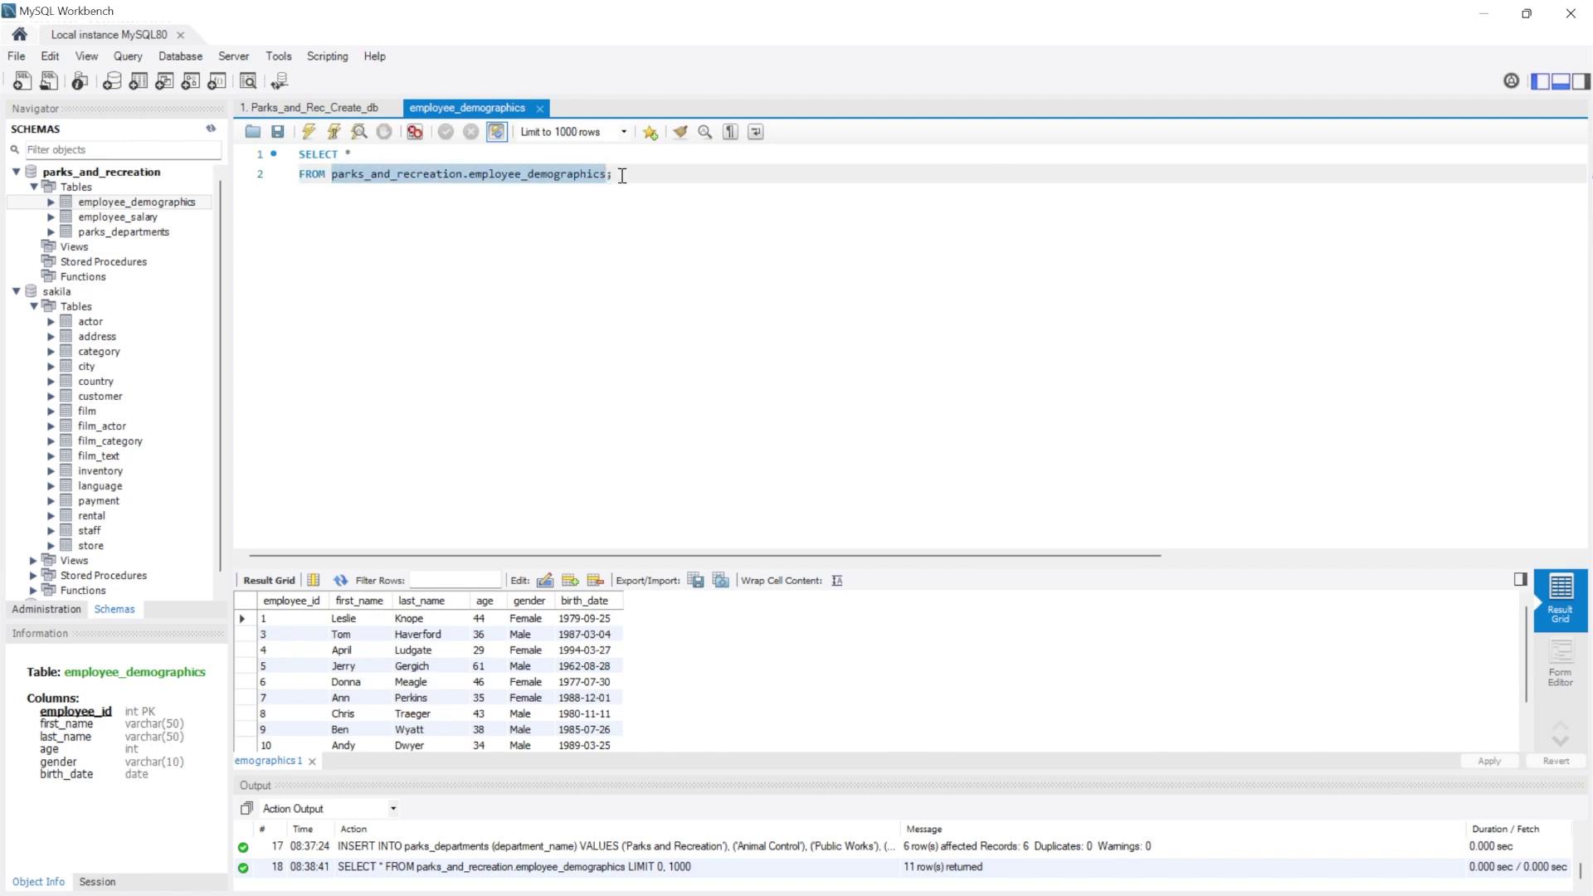
left_click(615, 176)
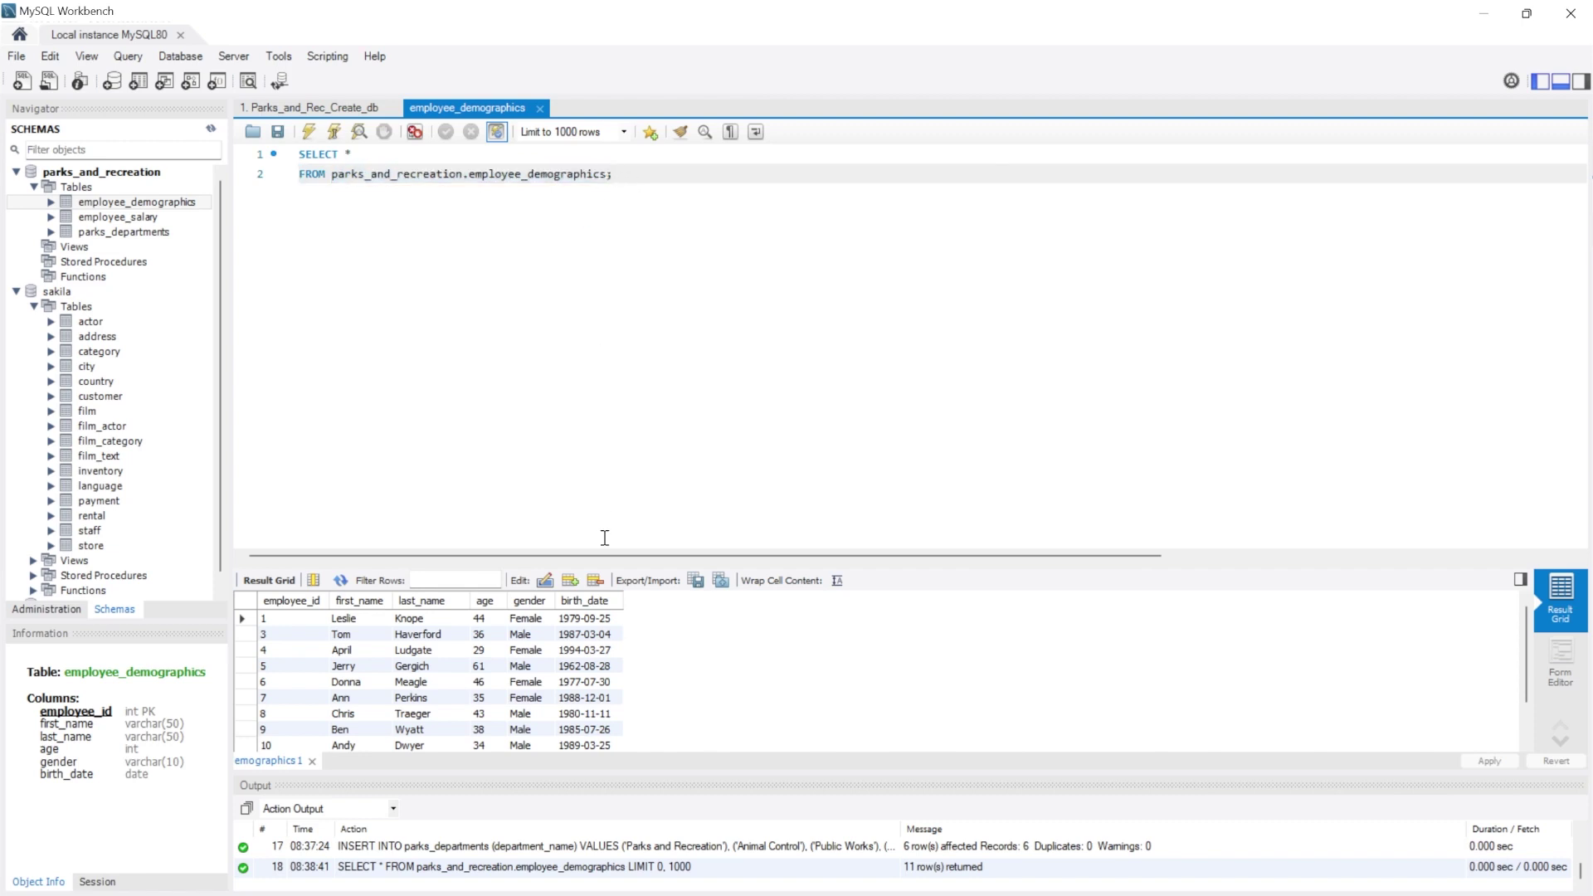
left_click_drag(599, 564, 634, 364)
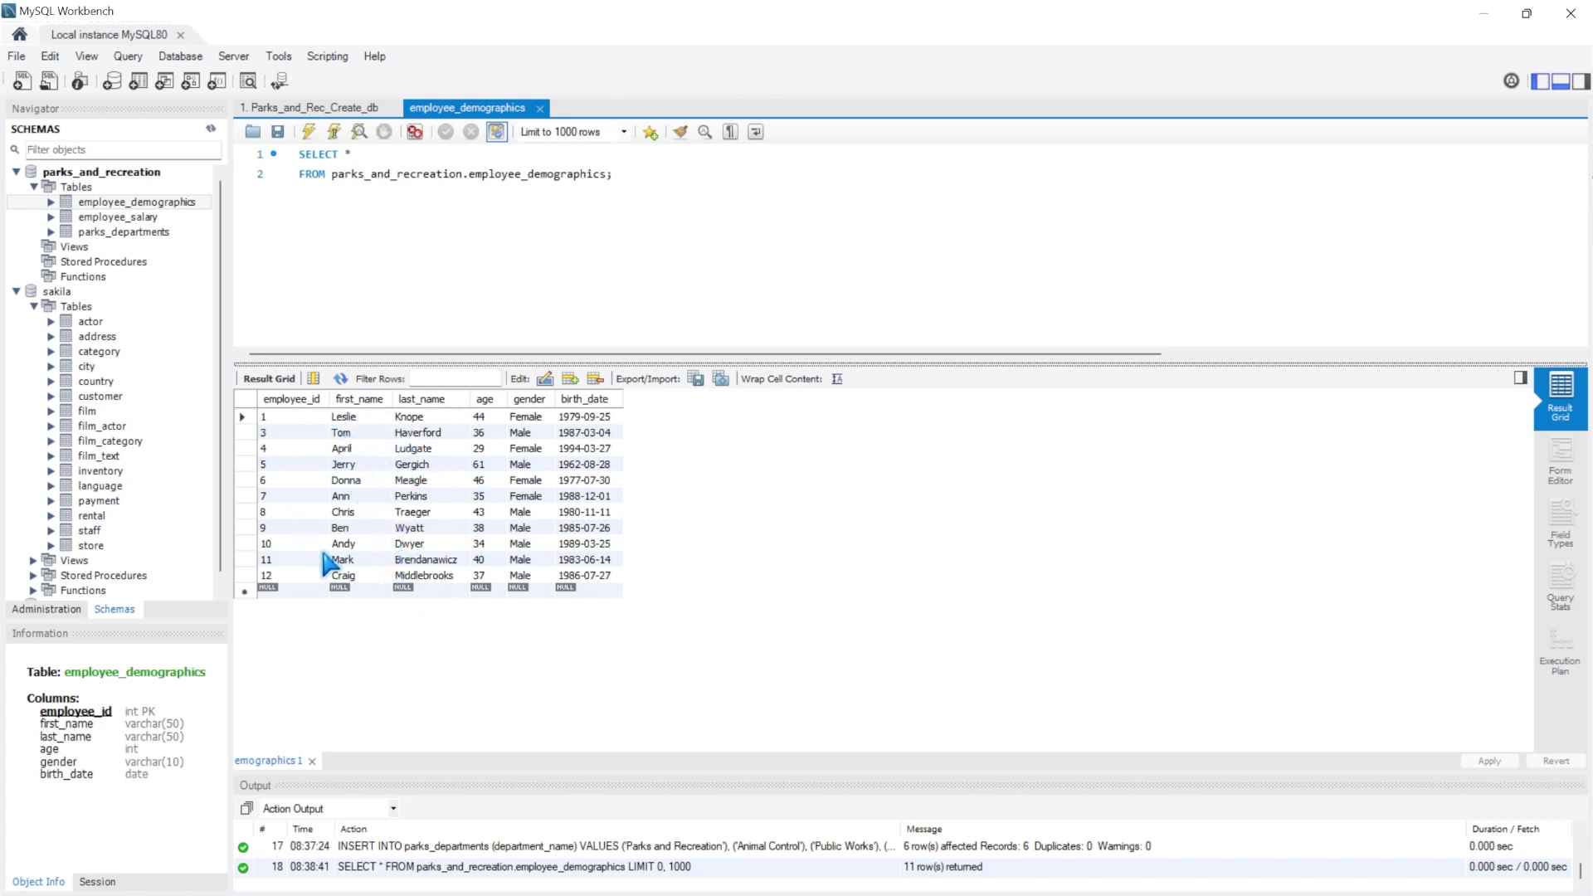
left_click_drag(384, 543, 396, 558)
Step: Enlarge the query editor text and execute the employee_demographics statement at the cursor
scroll(452, 200, "up", 4)
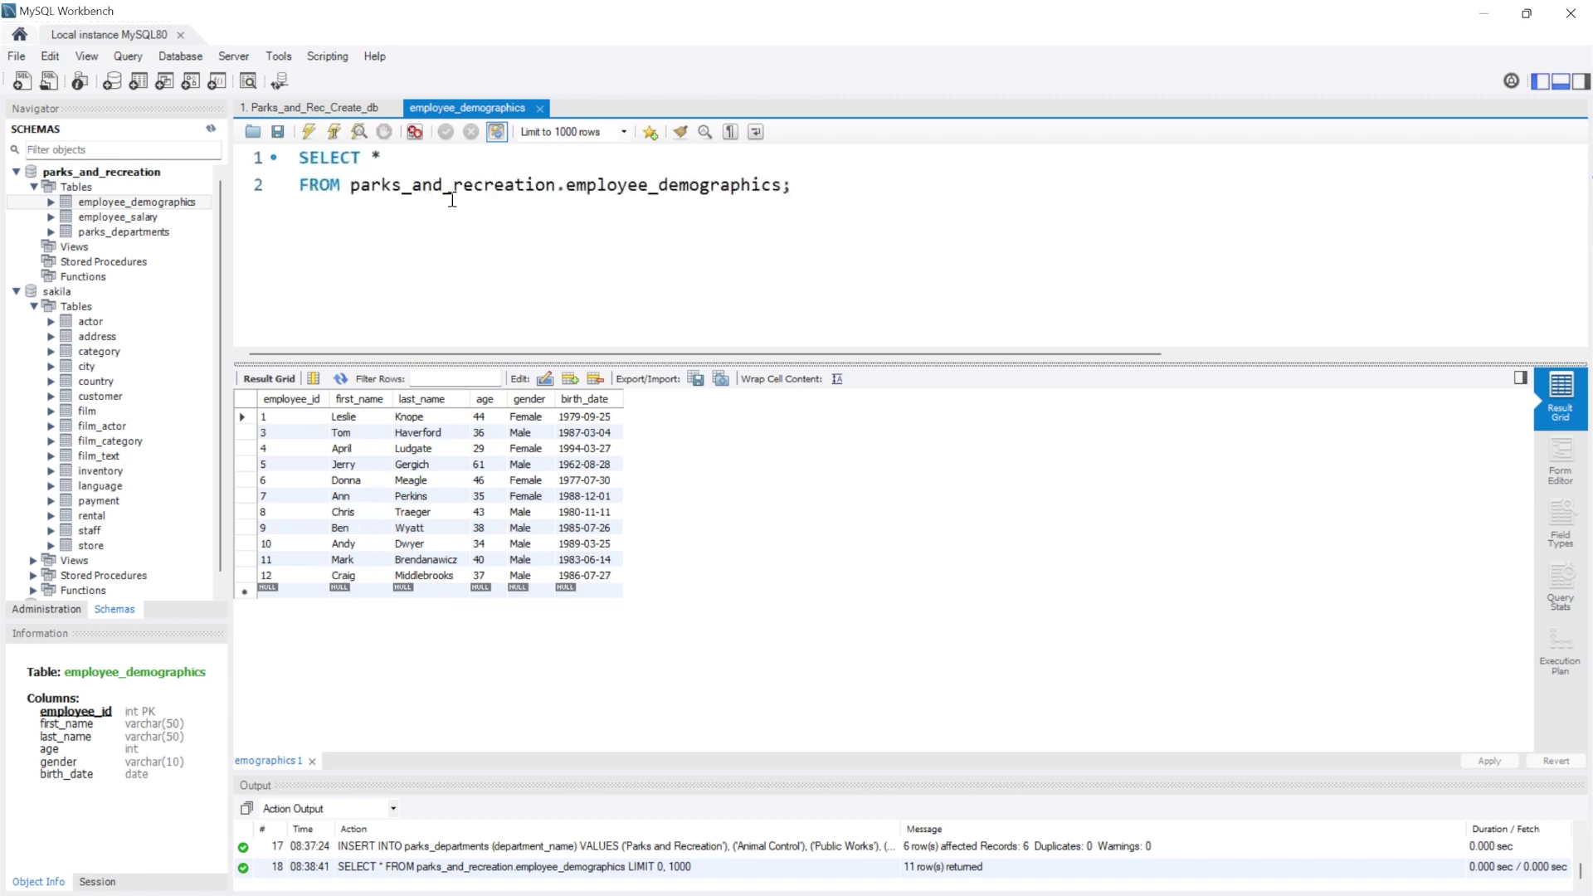
left_click(403, 185)
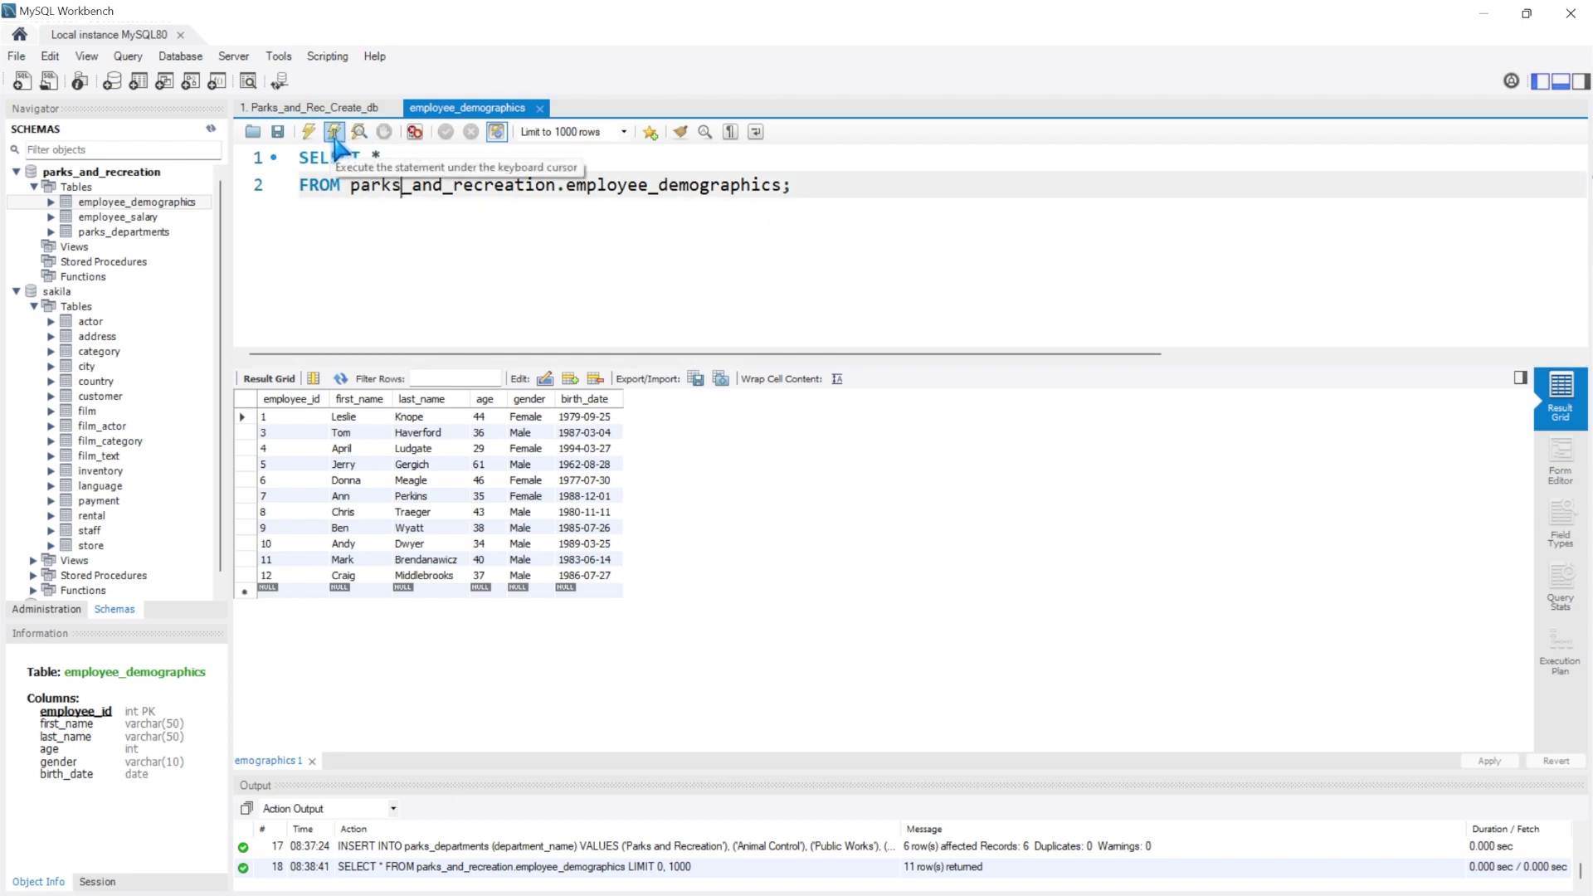
left_click(337, 138)
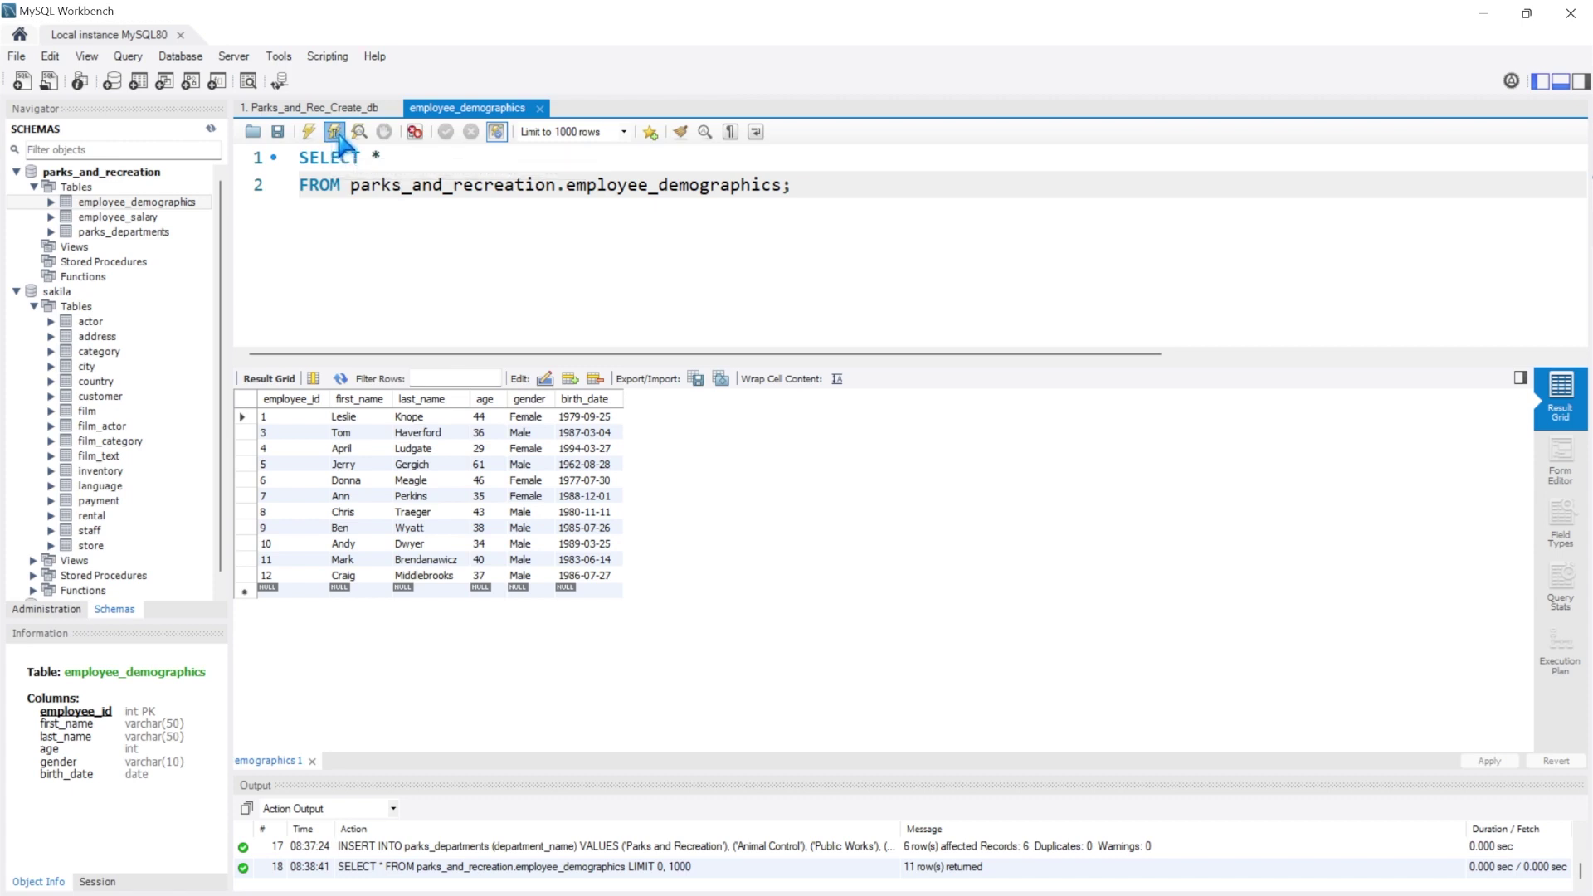
Step: Duplicate the employee_demographics SELECT statement below the original, separated by a blank line
left_click_drag(299, 157, 811, 186)
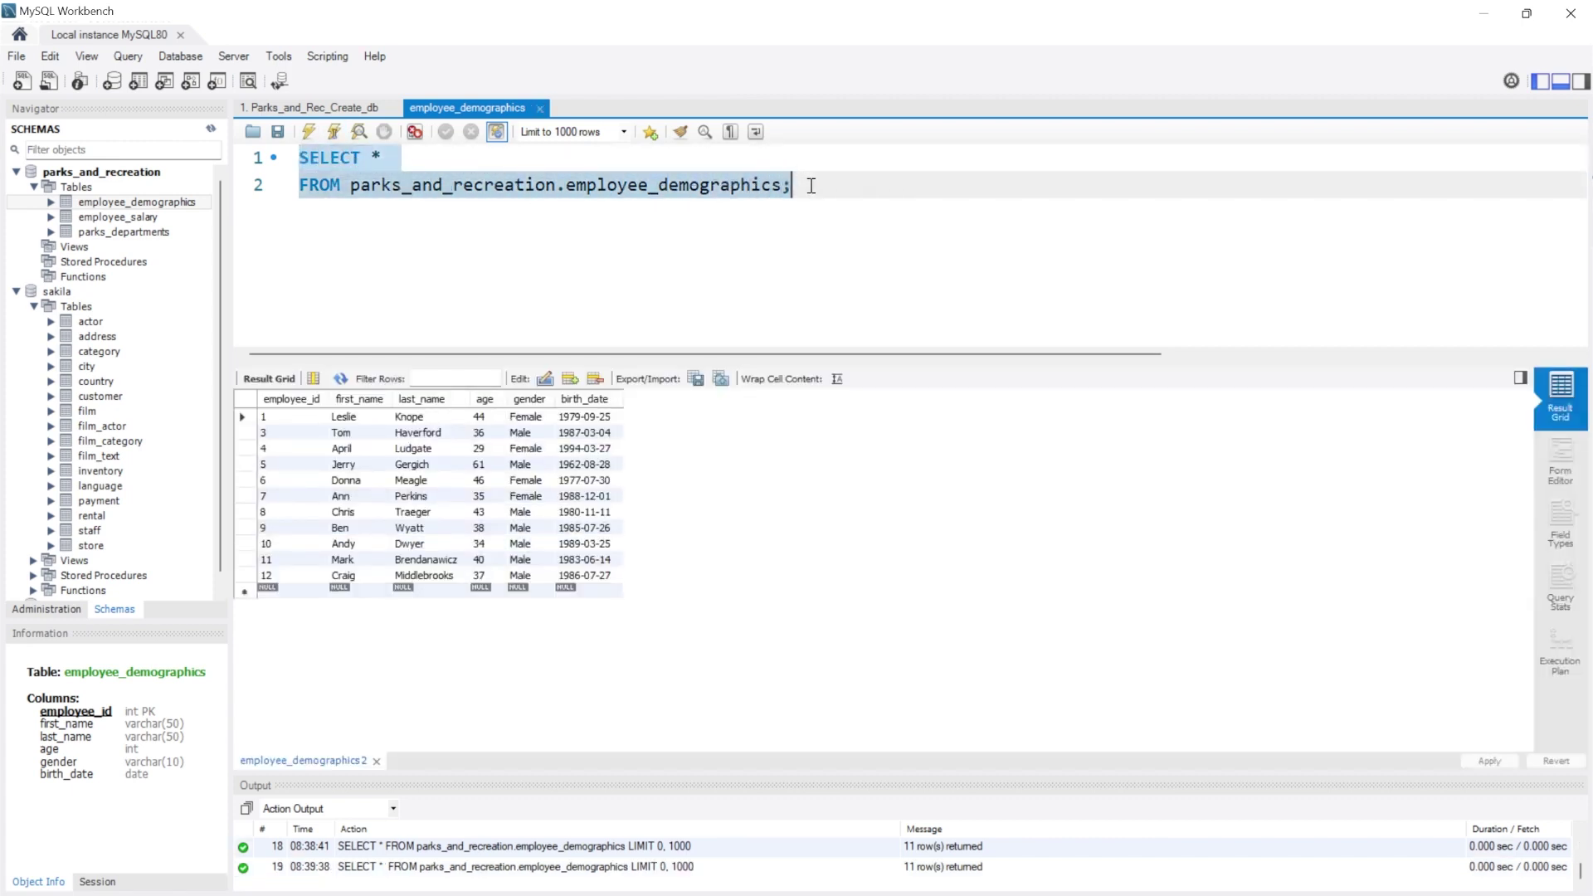
key("ctrl+c")
left_click(812, 186)
key("Return")
key("Return")
key("ctrl+v")
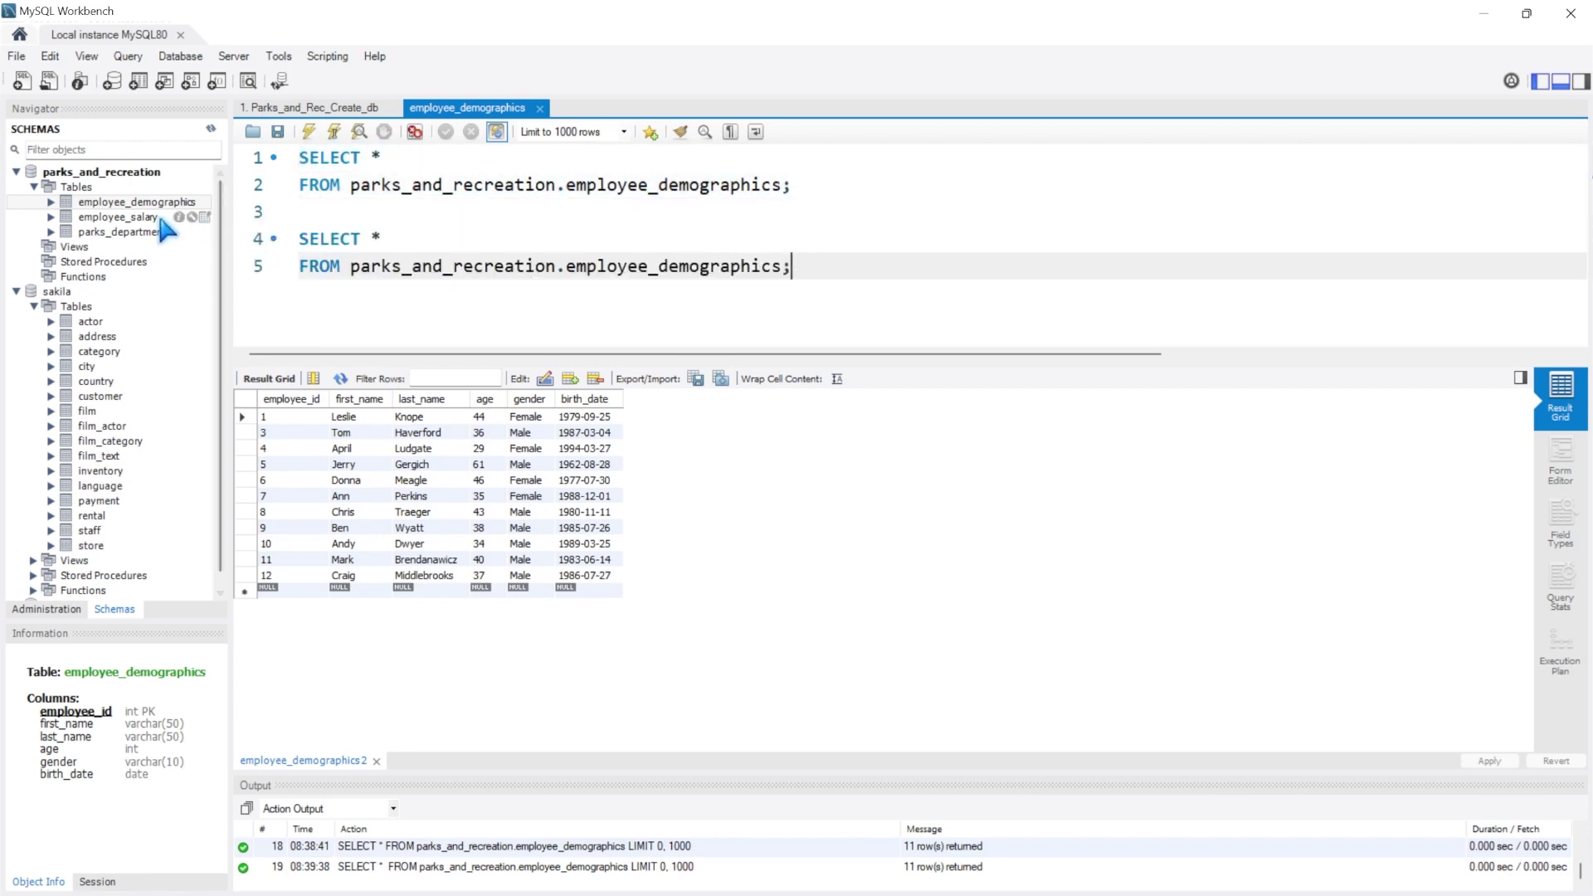
Step: Change the second query's table to employee_salary and execute only that statement
left_click_drag(780, 265, 665, 267)
left_click_drag(665, 267, 661, 267)
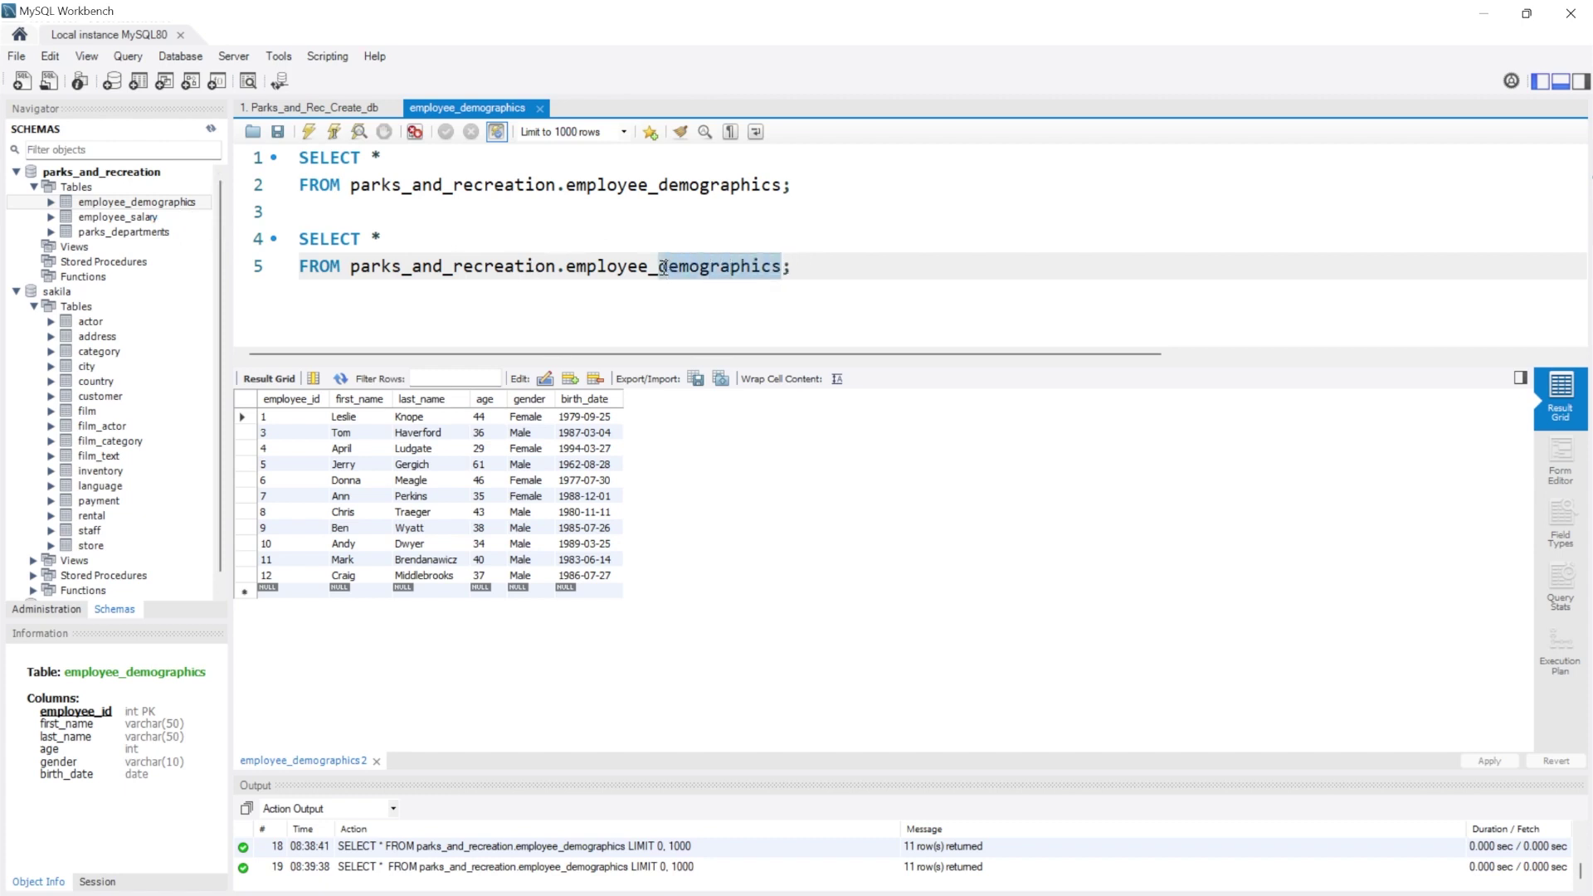
key("BackSpace")
type("salary")
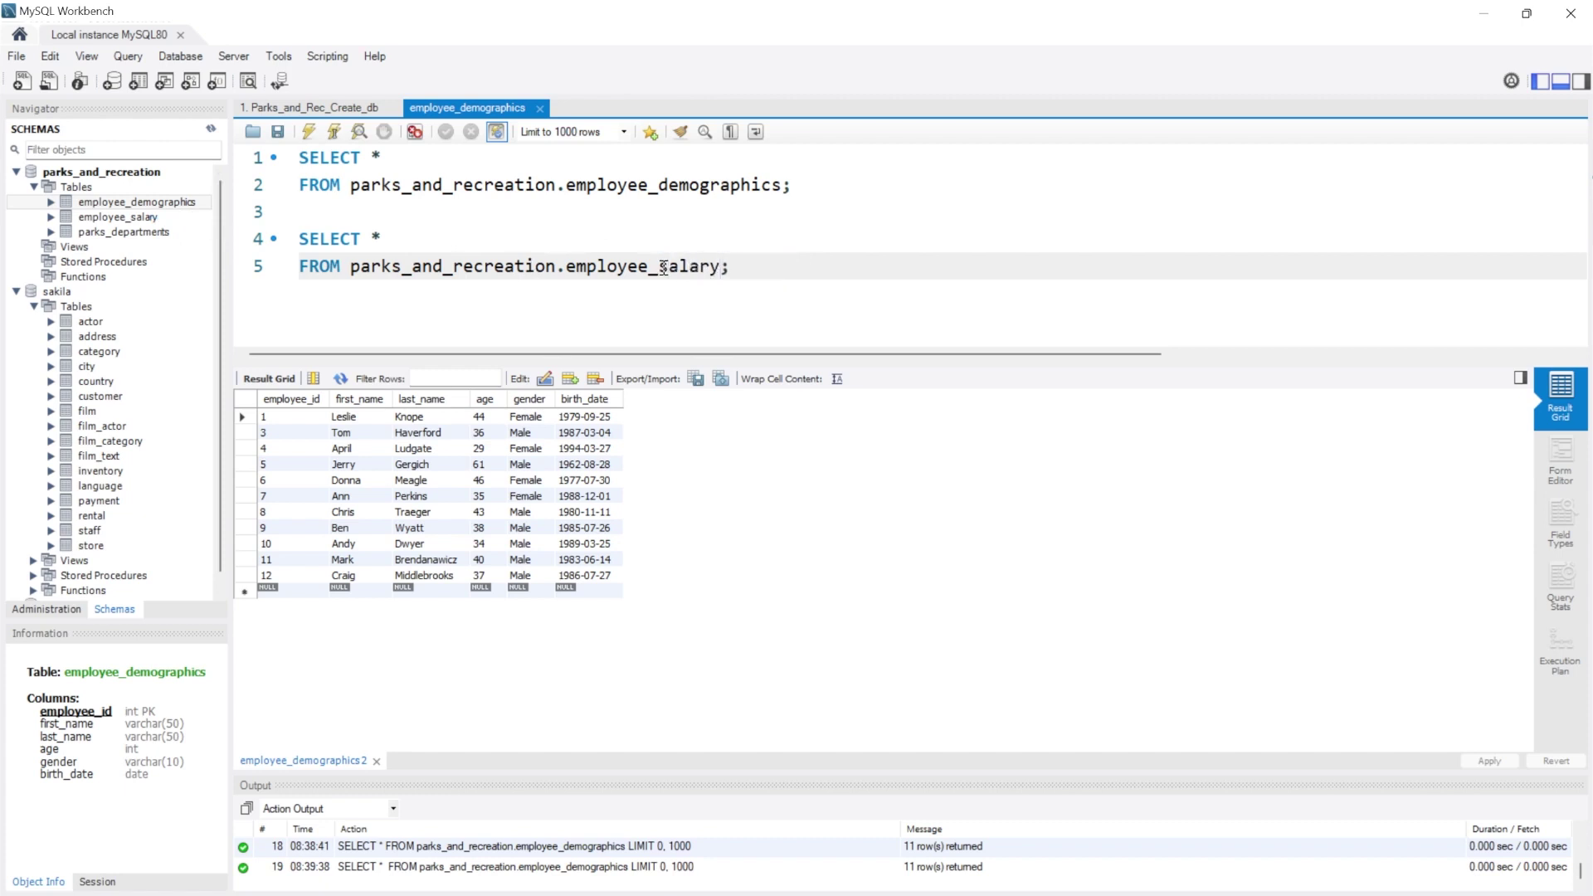
left_click(371, 263)
left_click(335, 135)
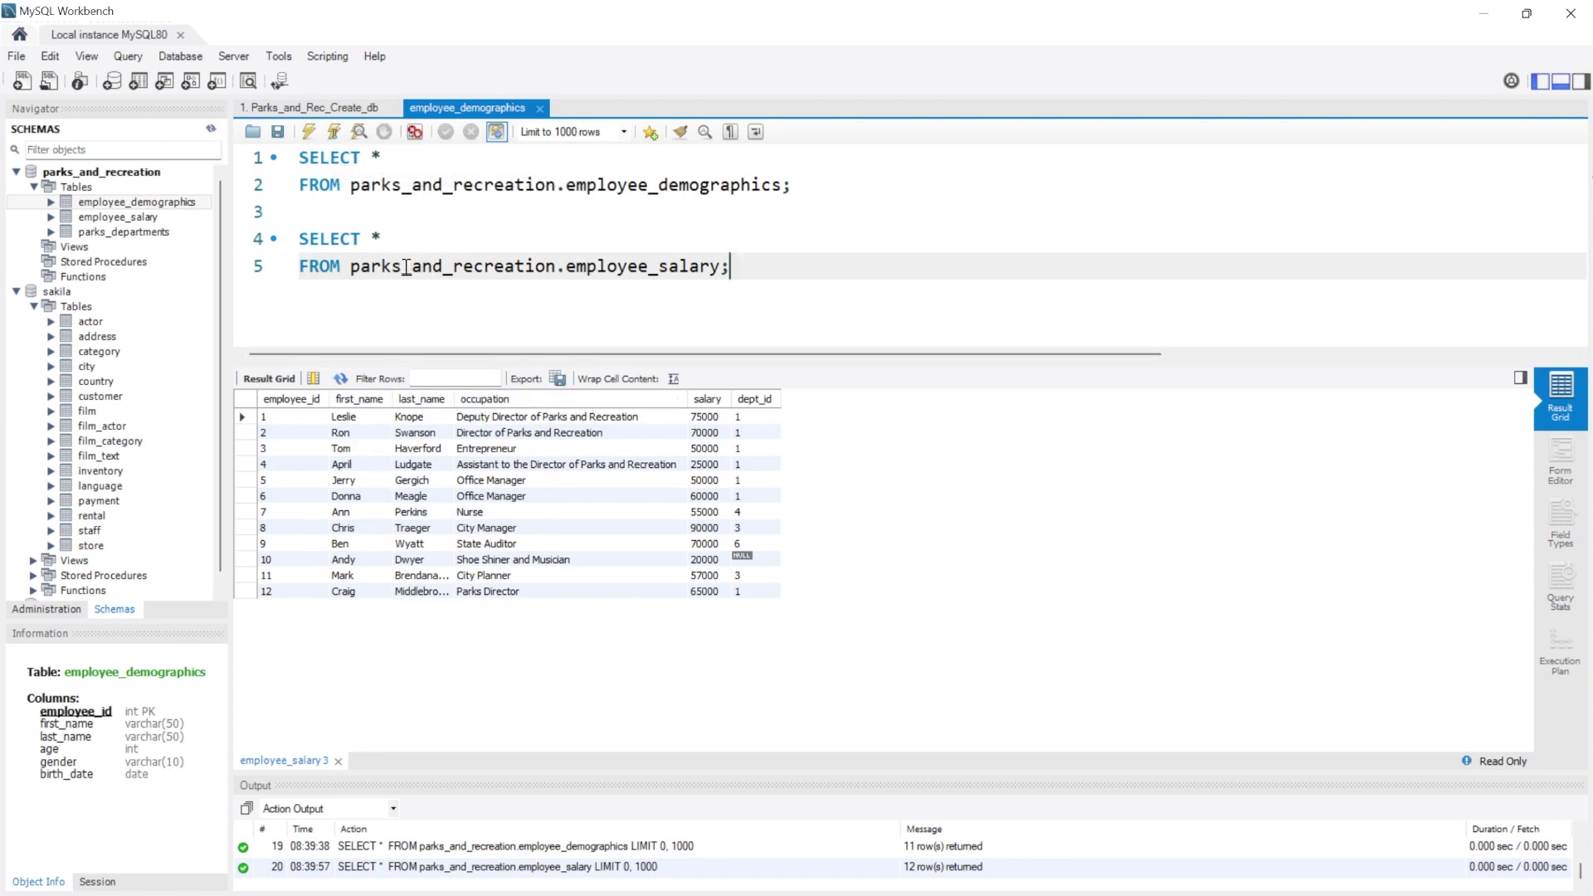
Step: Execute both SELECT statements together and view the employee_demographics and employee_salary result sets in turn
left_click(320, 137)
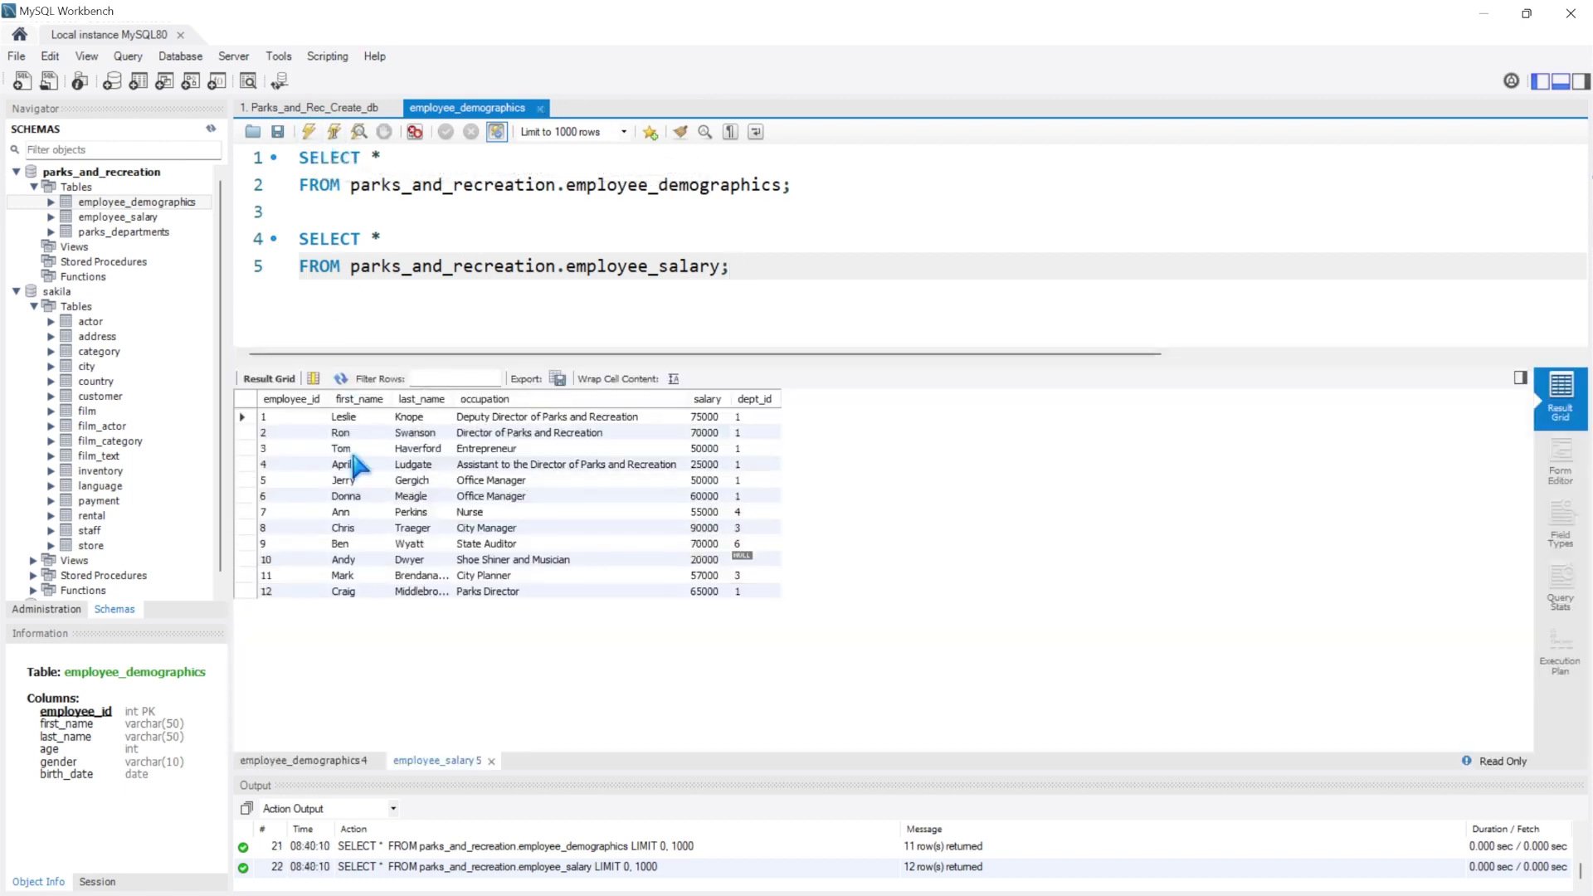
left_click(327, 762)
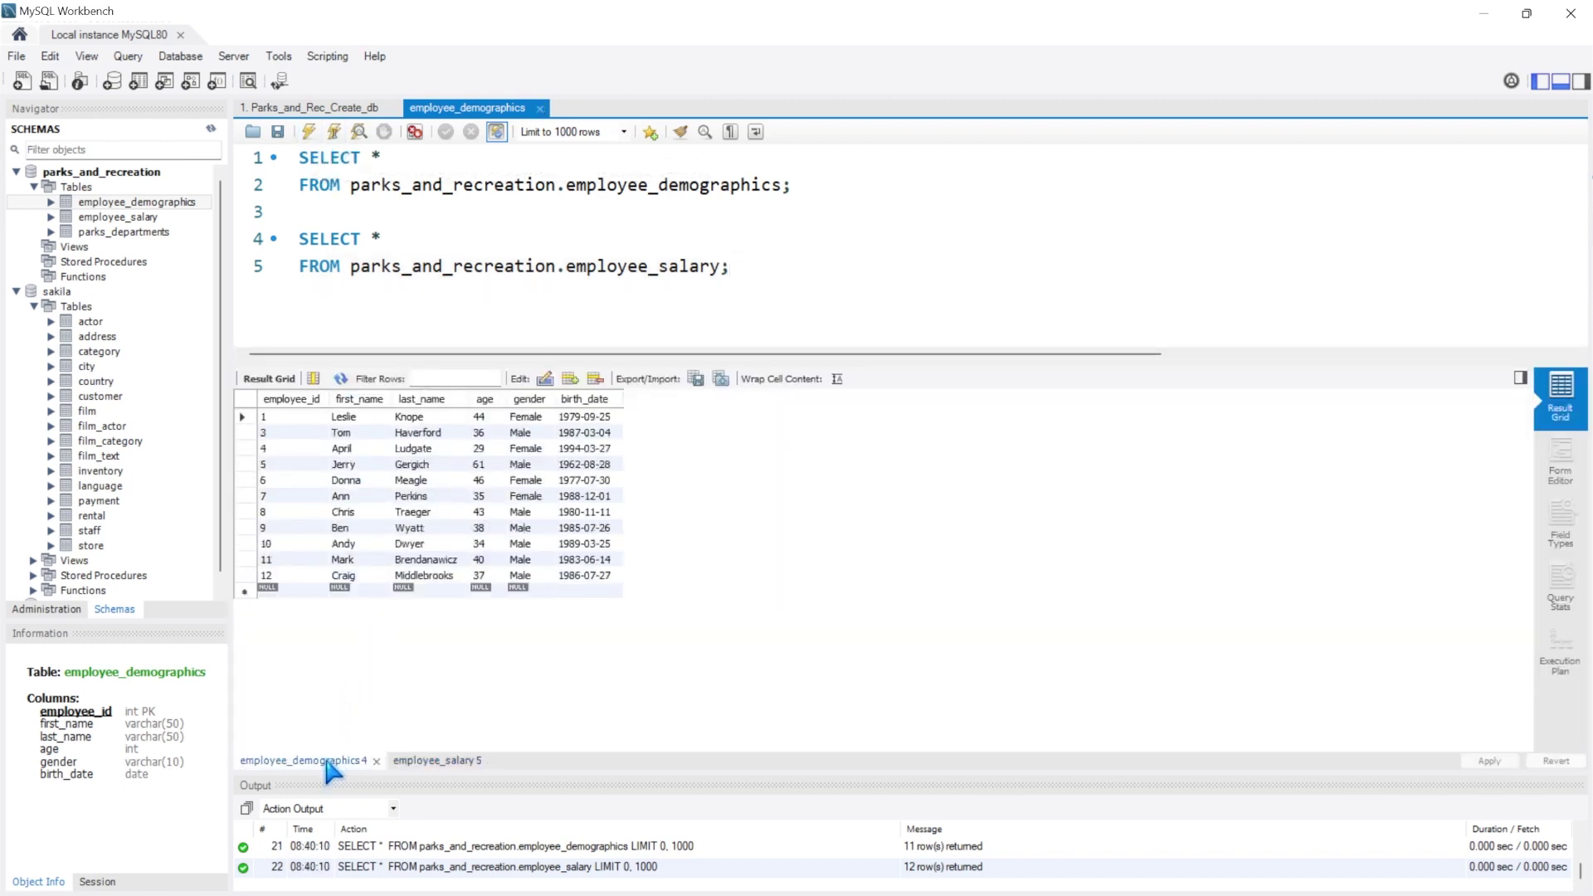
left_click(437, 761)
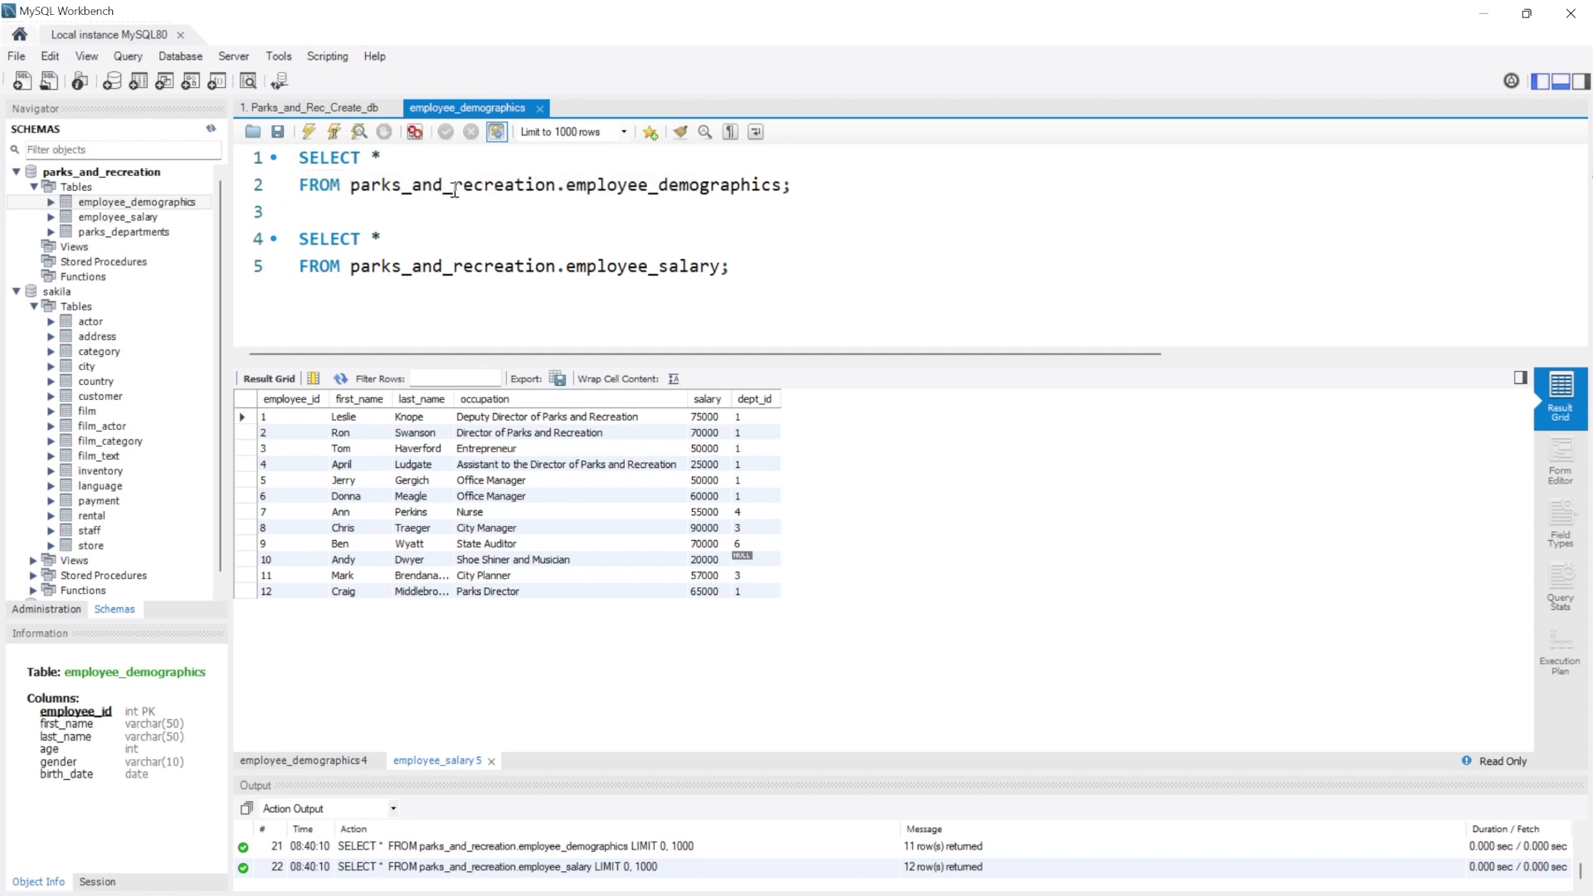
Step: Show the SQL Additions sidebar with its context help and hide it again
left_click(342, 264)
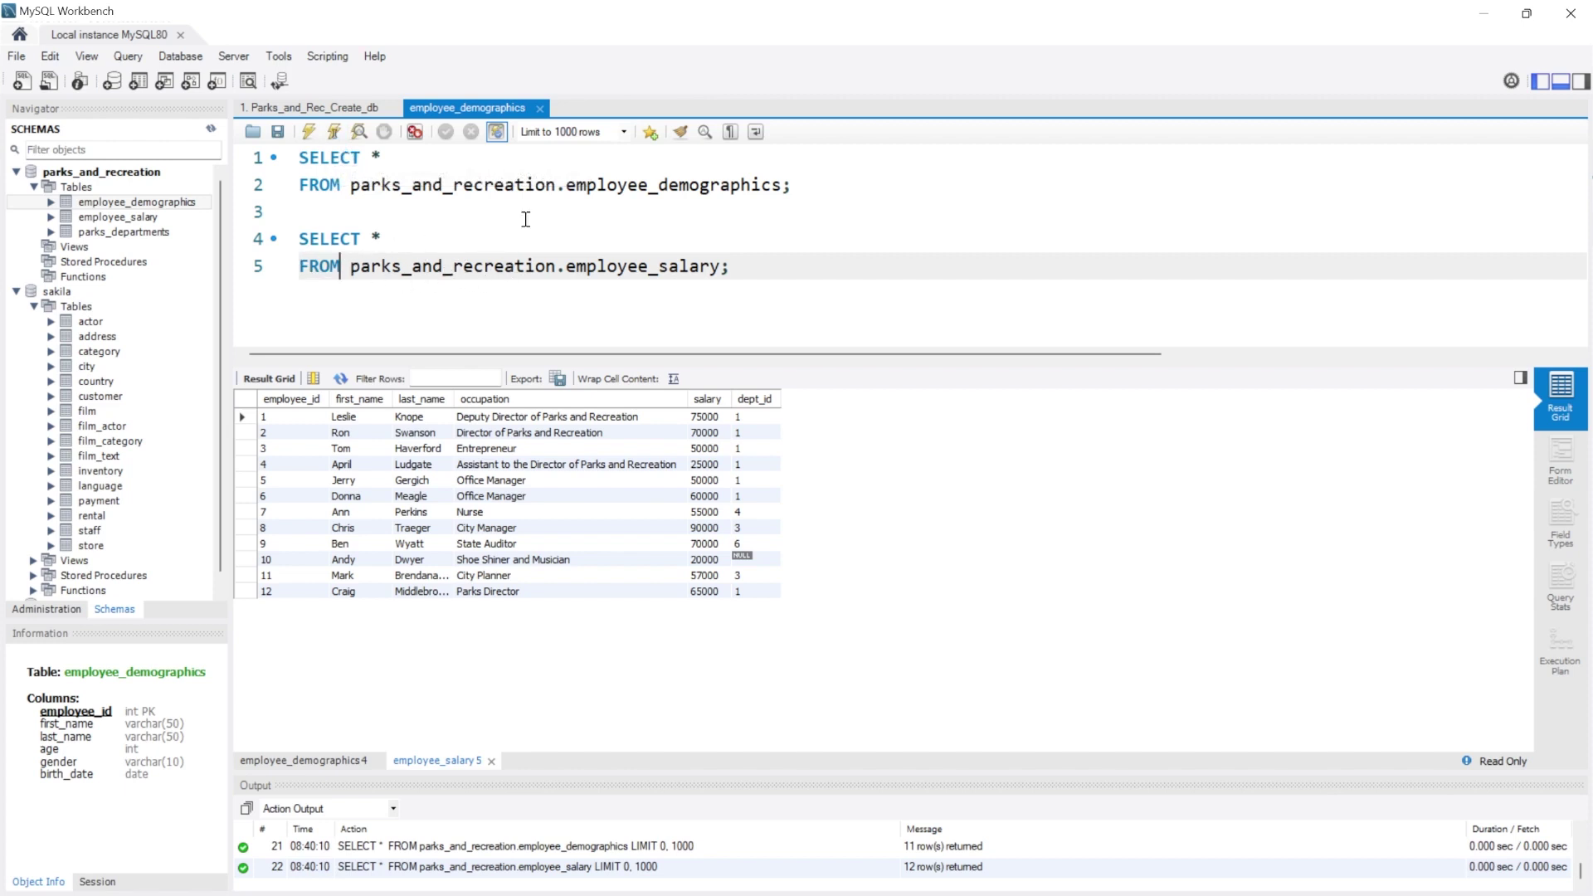
left_click(1581, 83)
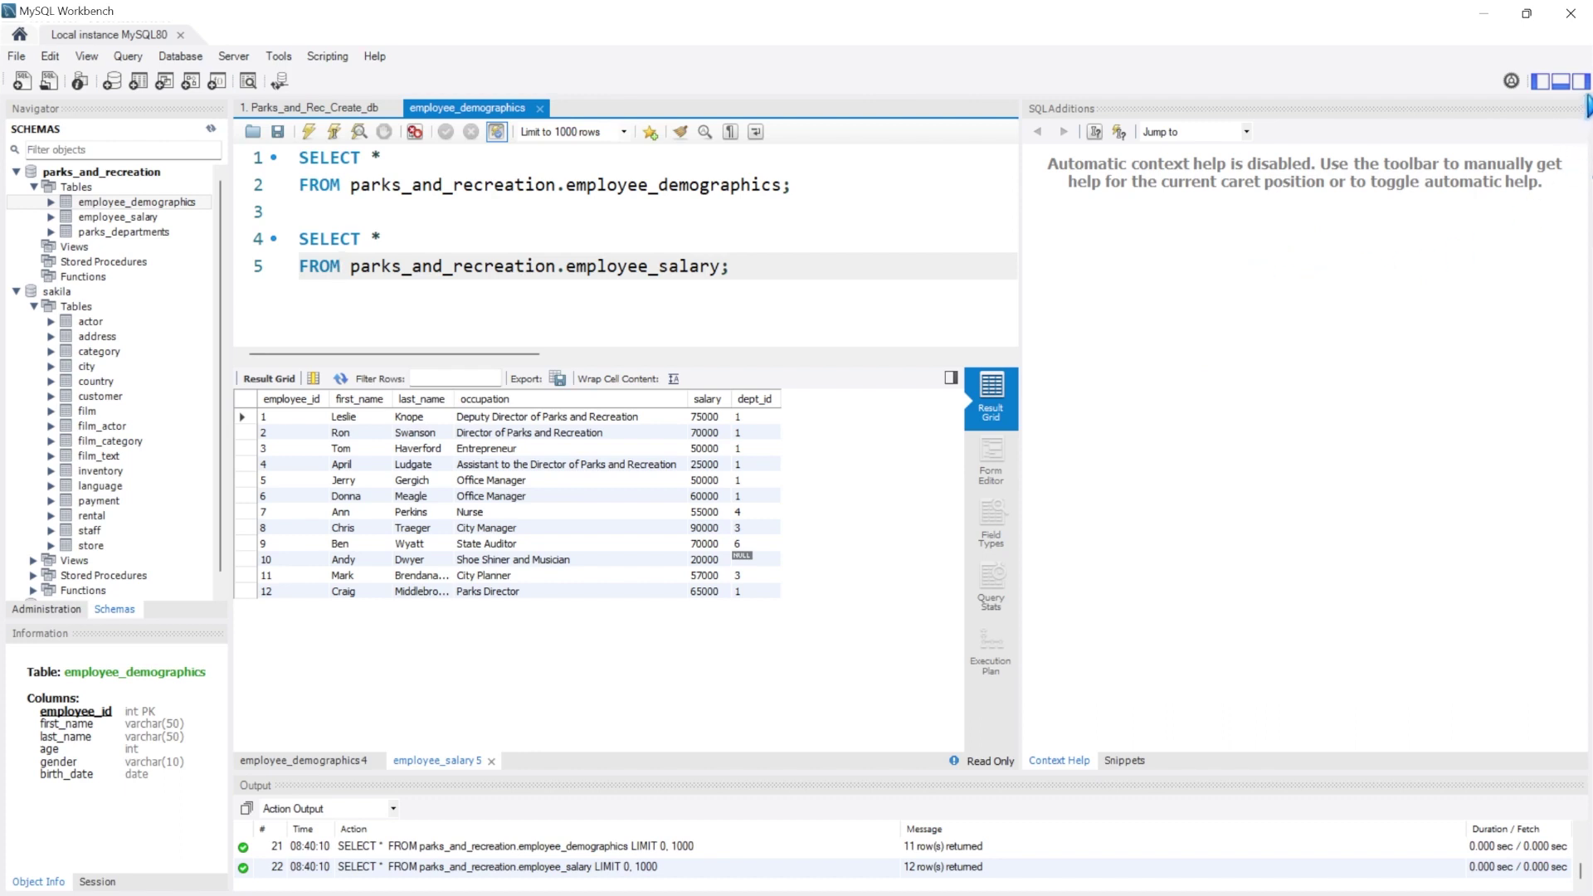
left_click(1581, 83)
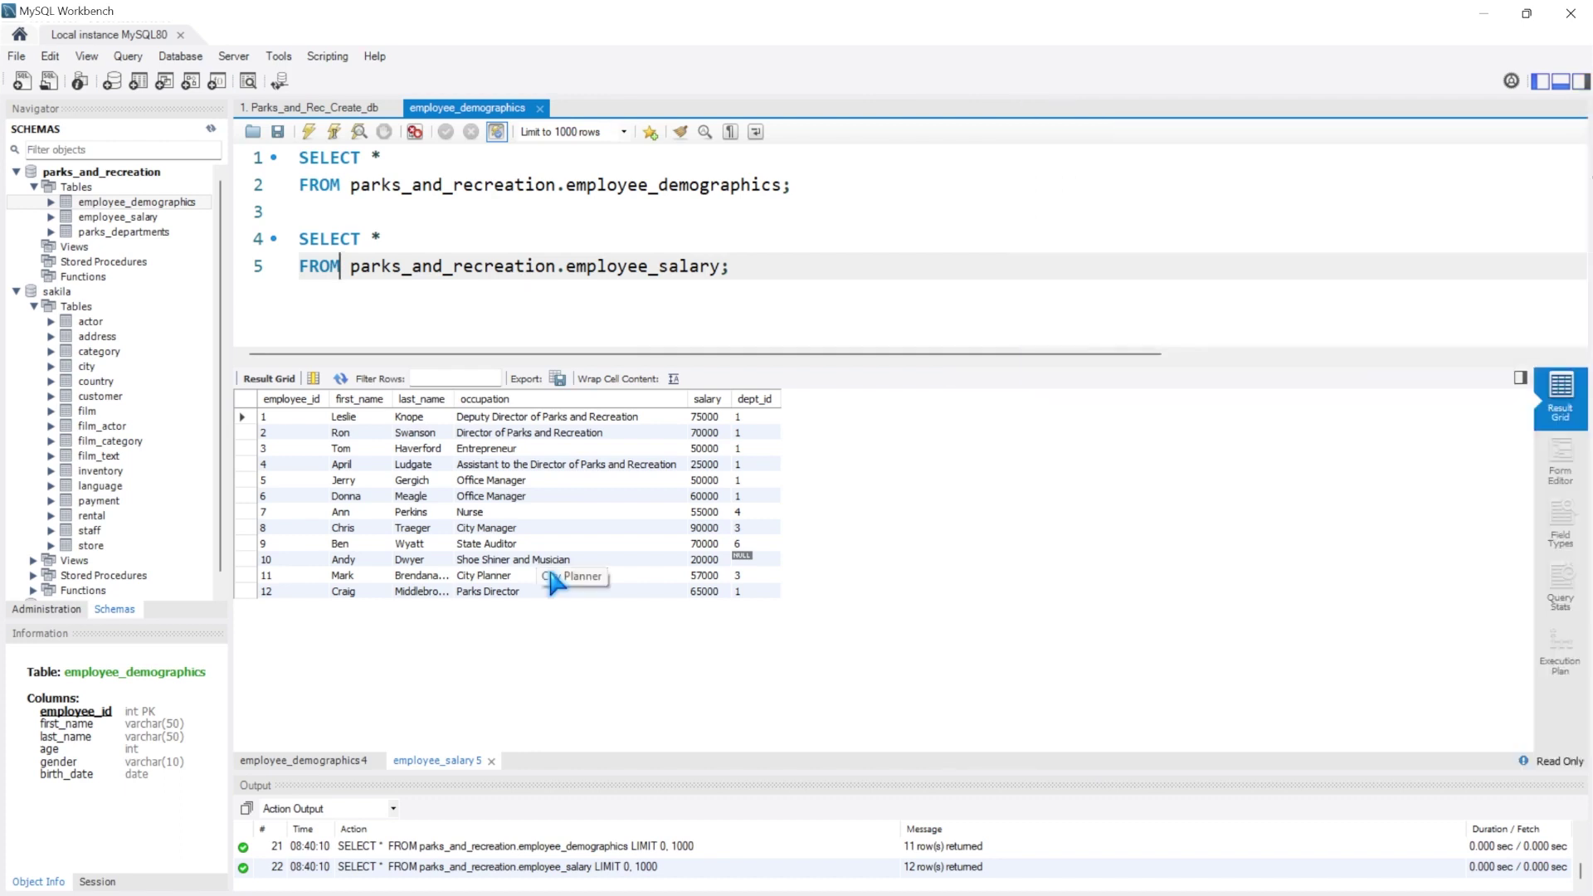